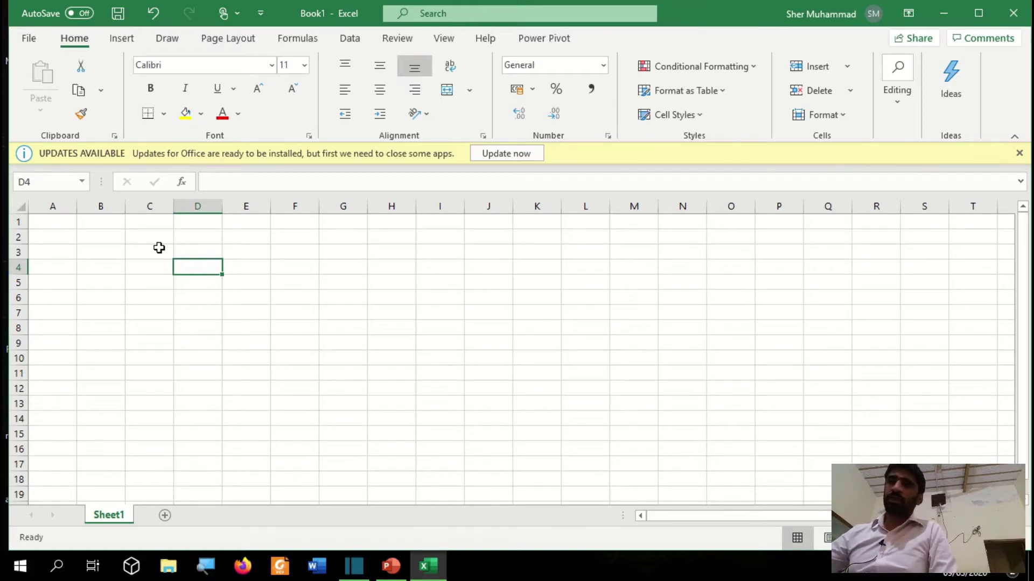
- Enter the heading 'Normal' in C3, fixing the typo 'Nomal' by inserting the missing 'r'
key(Left)
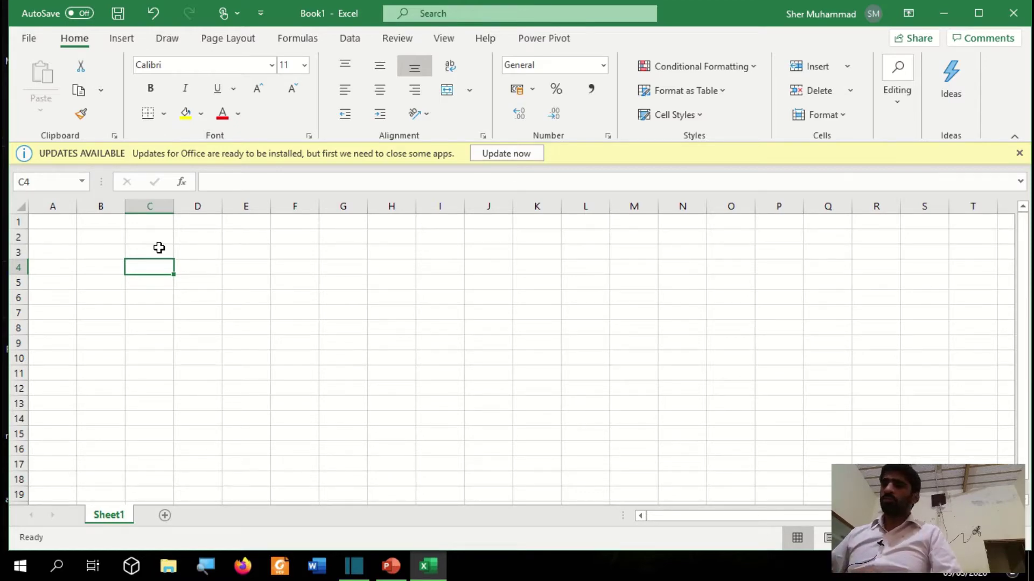
key(Up)
key(Left)
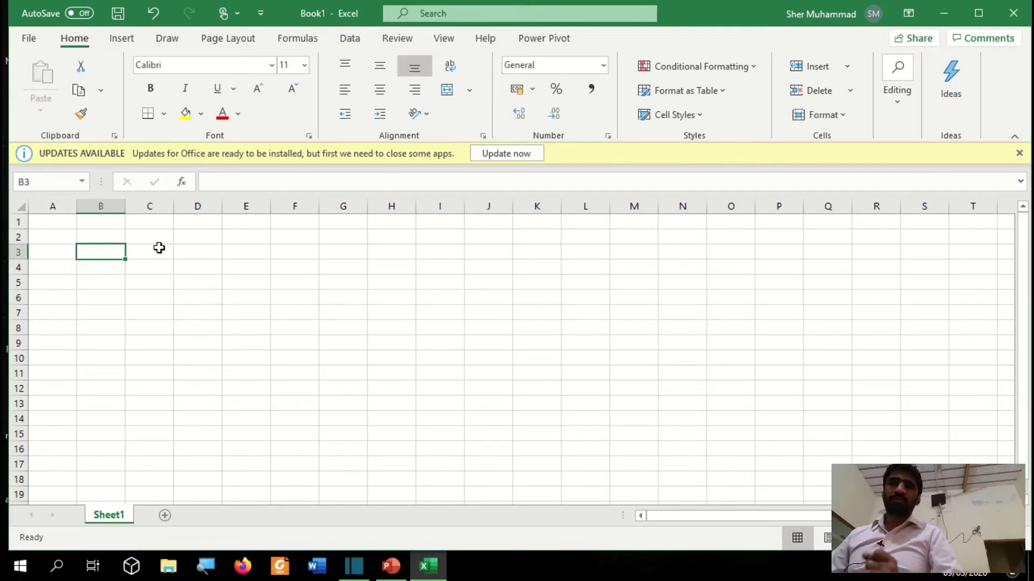
click(159, 247)
text(Nomal)
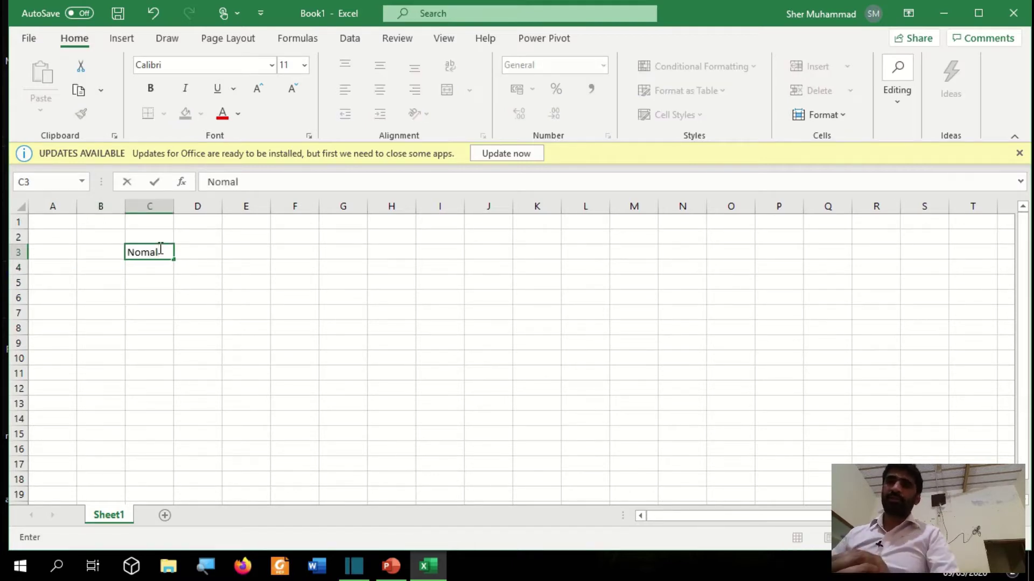
key(Left)
key(Left)
key(Right)
key(Right)
key(F2)
key(Left)
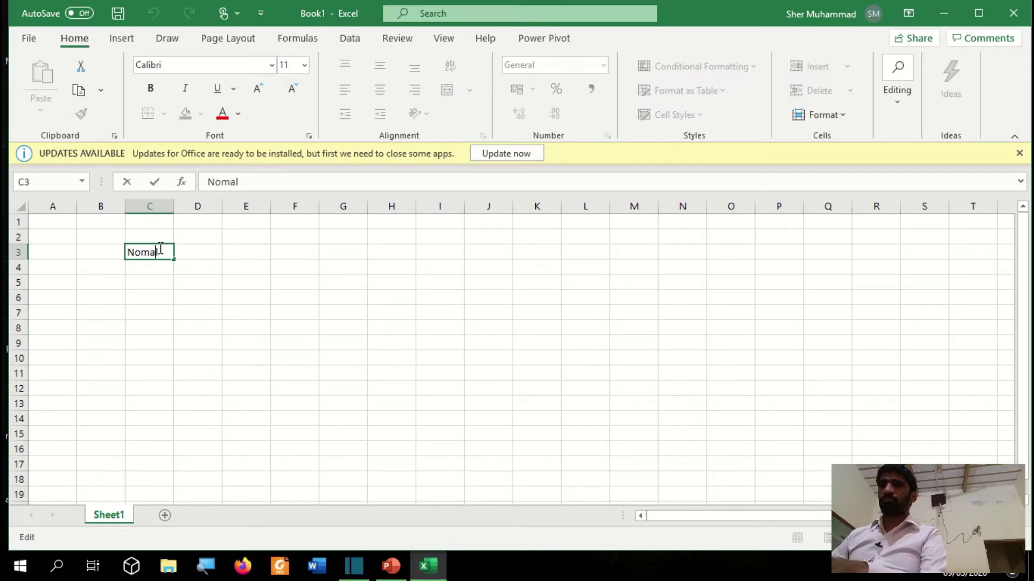
text(r)
key(Return)
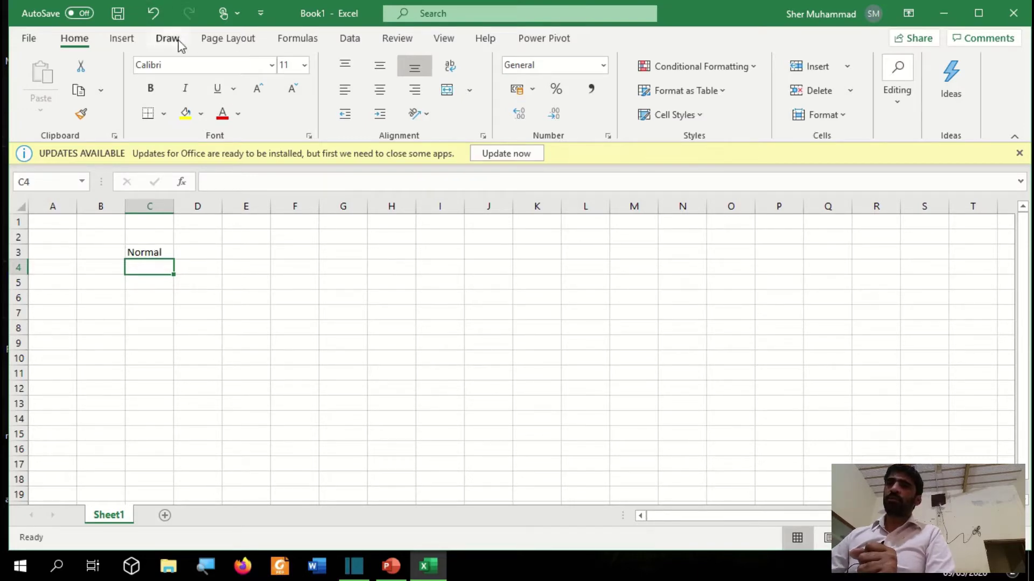
- Check the Data Analysis tools on the Data tab and close them without running one
click(350, 39)
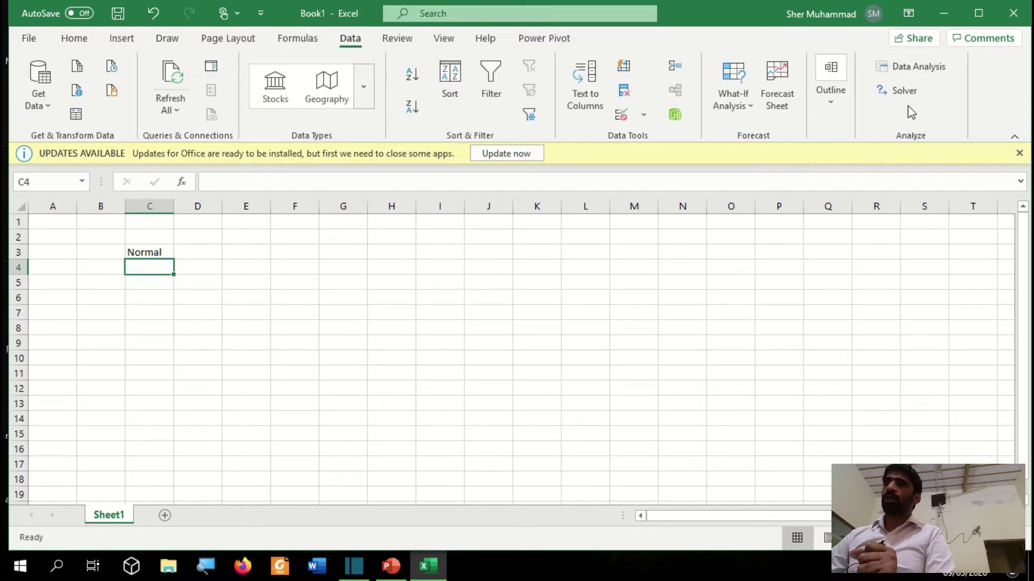
click(901, 68)
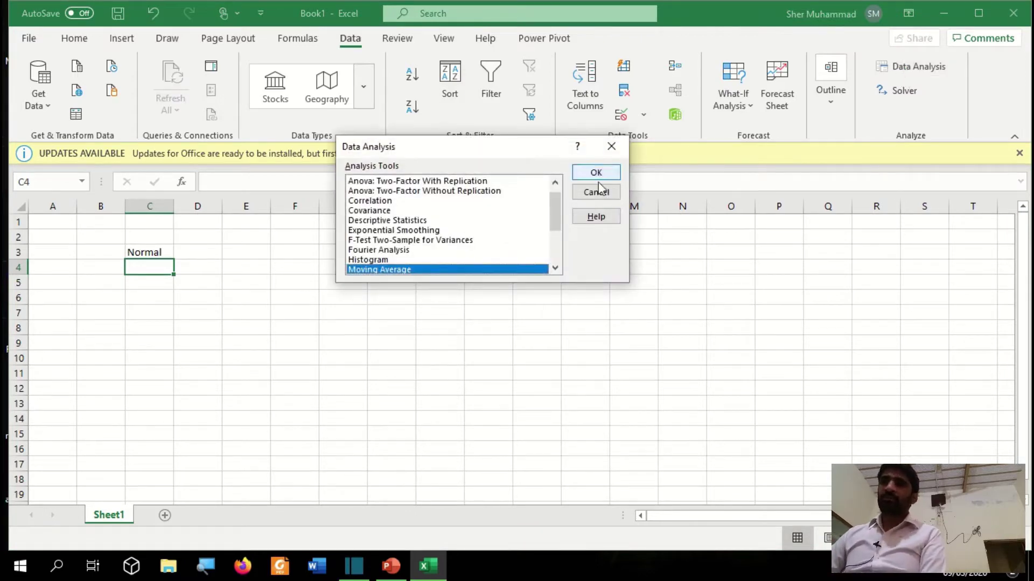
click(596, 192)
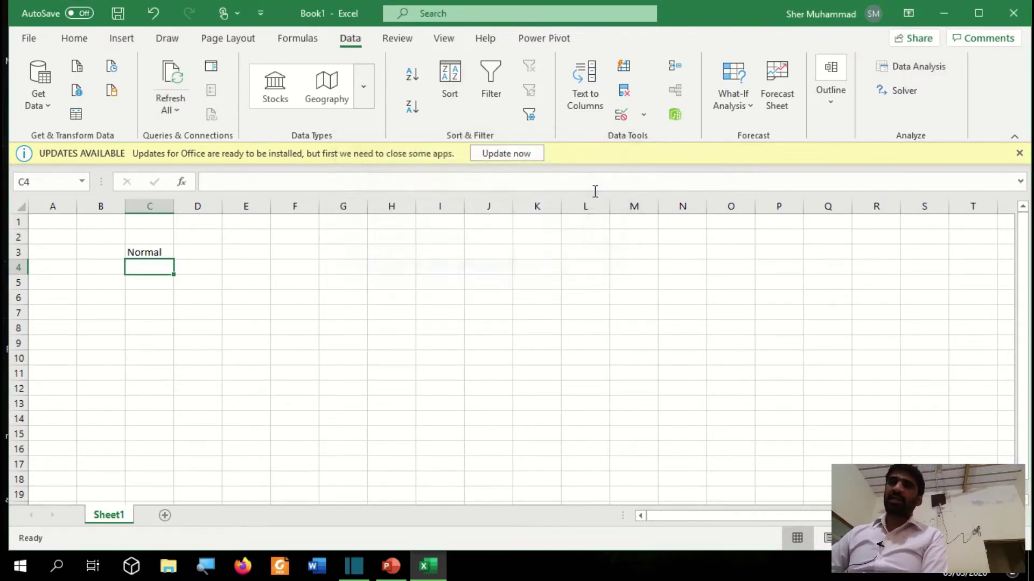
- Confirm Analysis ToolPak stays enabled in the Excel Options add-ins manager
click(31, 38)
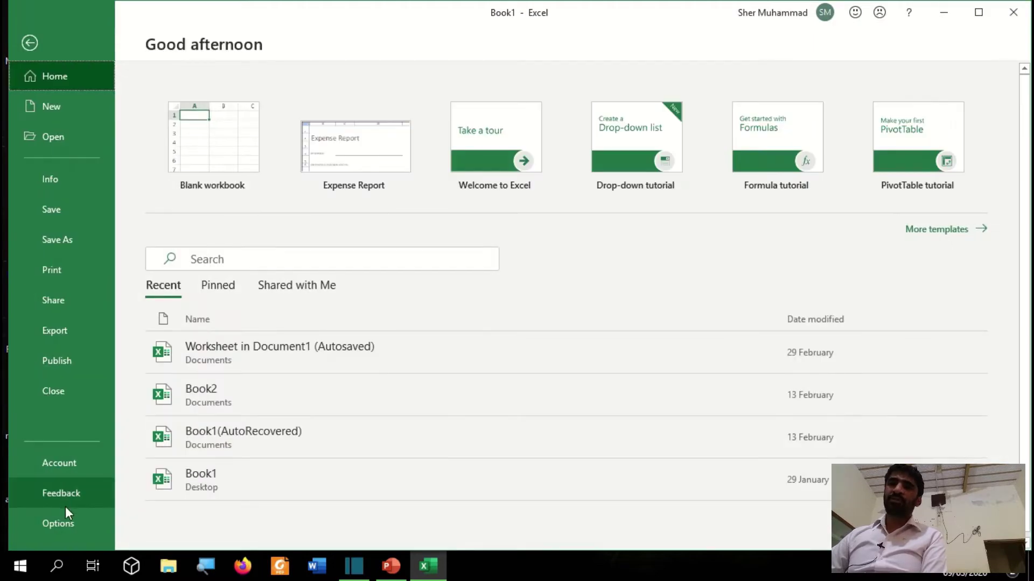
click(65, 520)
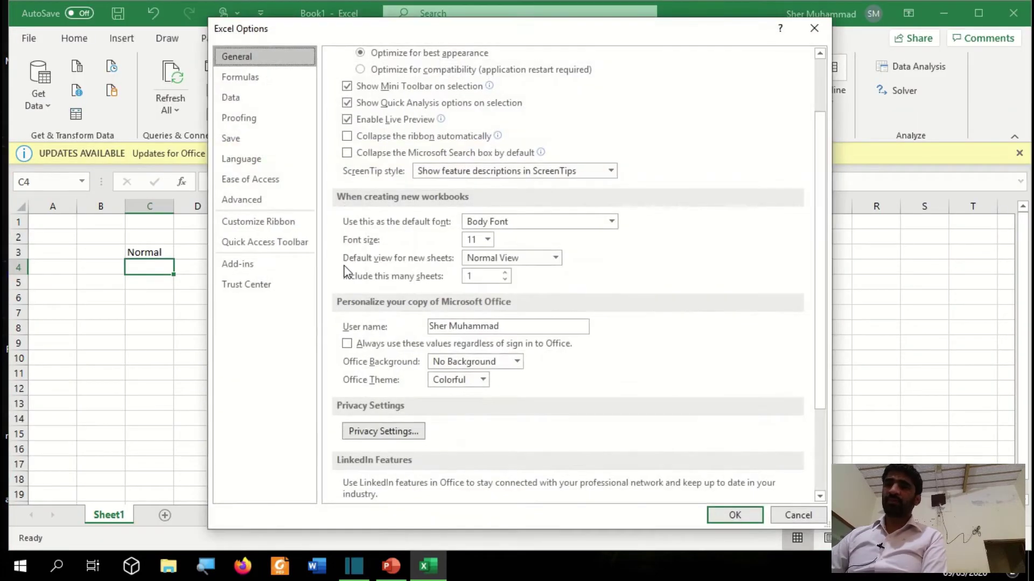
click(264, 269)
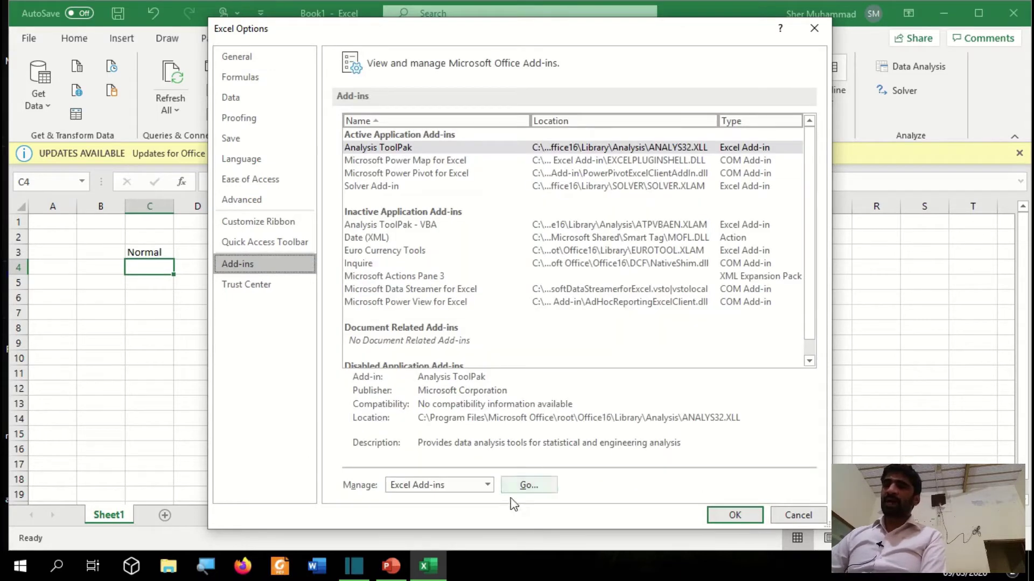
click(524, 485)
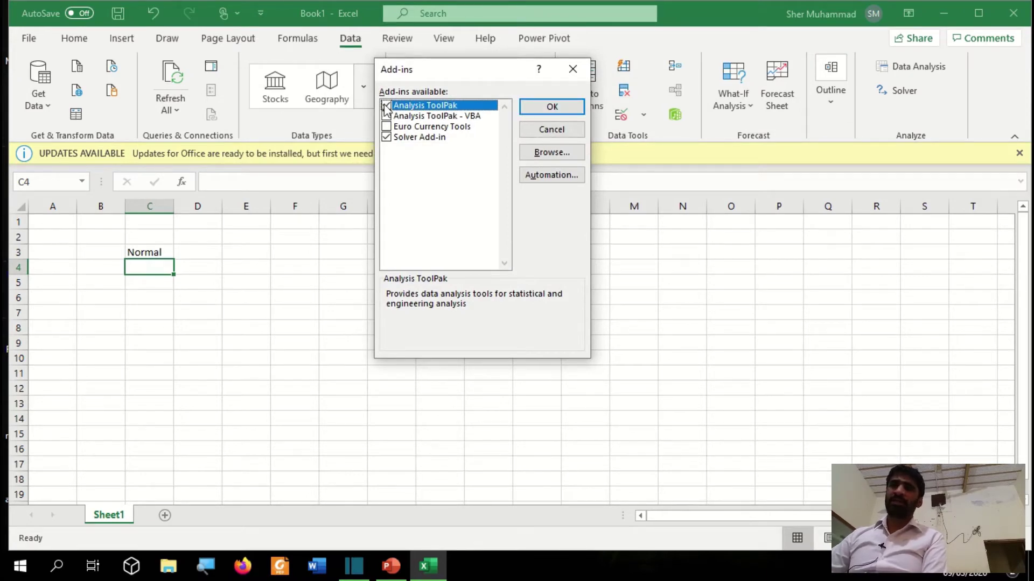
click(566, 114)
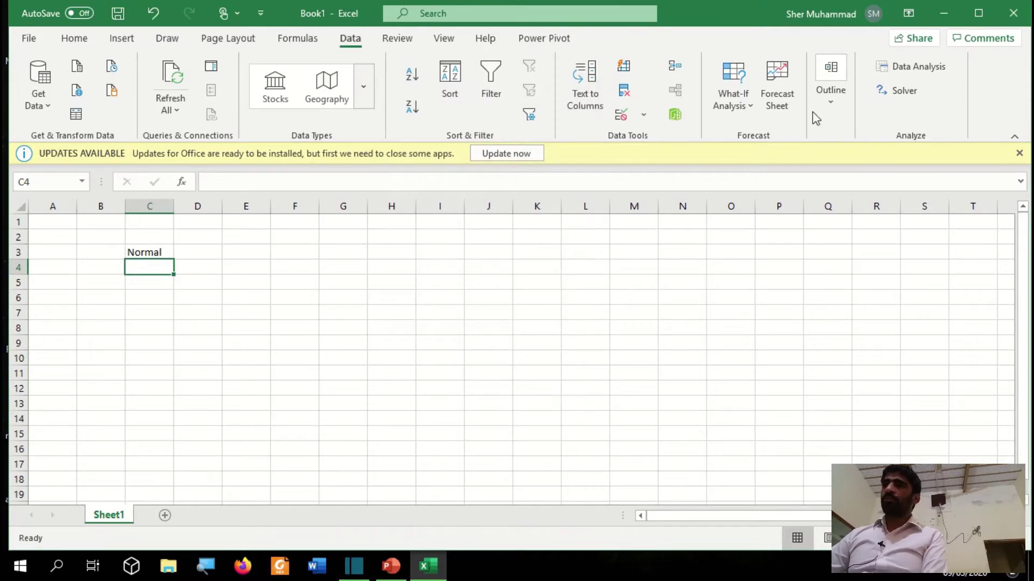
- Choose Random Number Generation from the Data Analysis tools
click(918, 72)
key(Up)
key(Up)
key(Up)
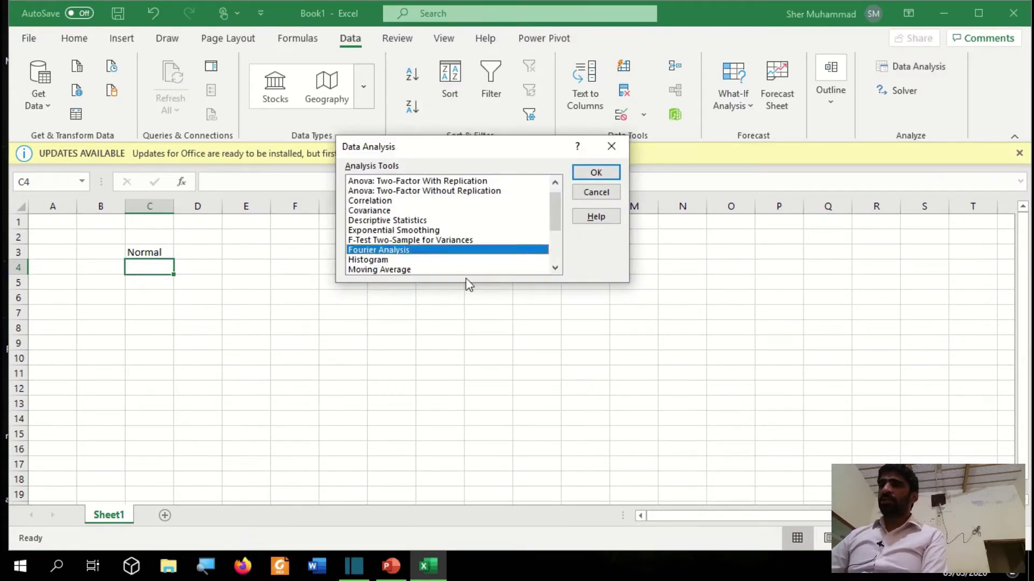
key(Up)
key(Up)
key(Up)
key(Up)
key(Up)
key(Down)
key(Down)
key(Down)
key(Down)
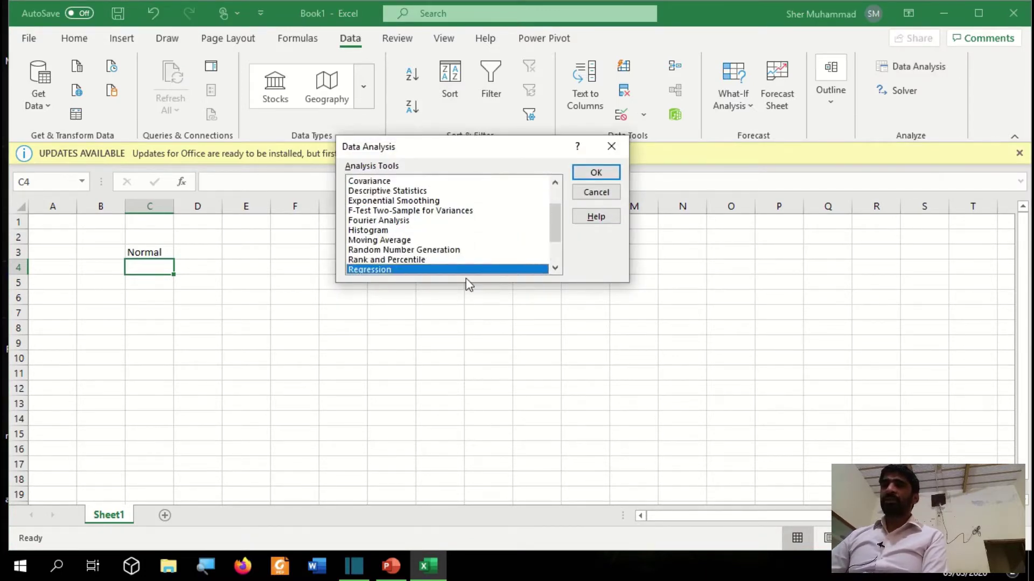
key(Down)
key(Down)
key(Down)
key(Up)
key(Up)
key(Up)
key(Up)
key(Up)
key(Up)
key(Up)
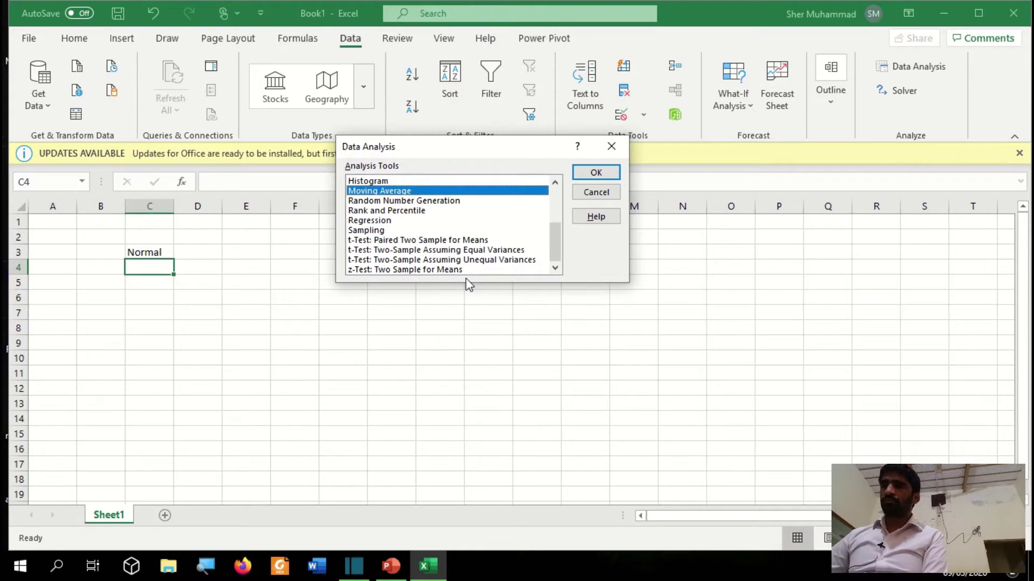
key(Down)
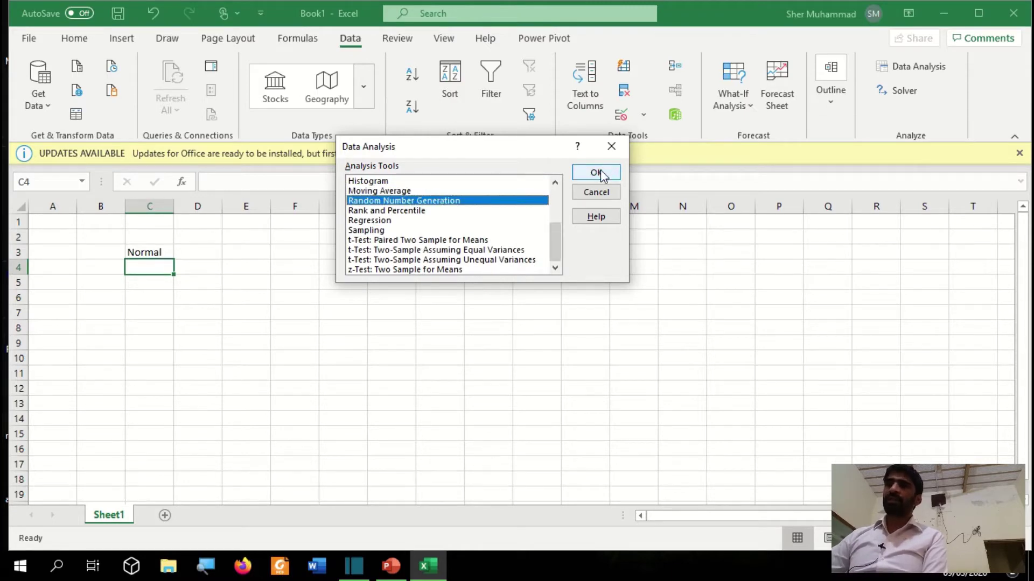
click(596, 172)
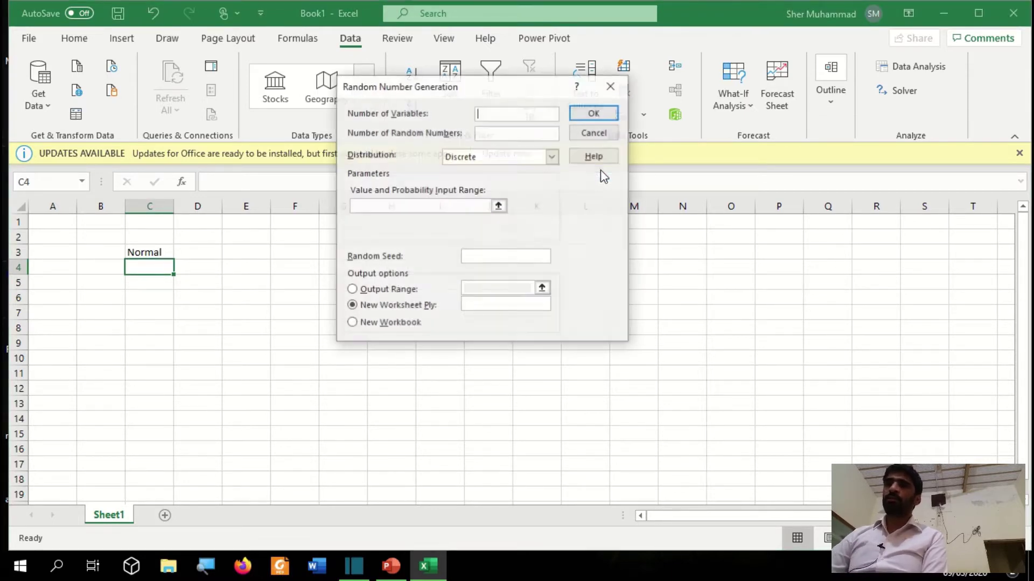
- Generate 10000 Normal-distributed random numbers with output starting at $C$4
click(522, 156)
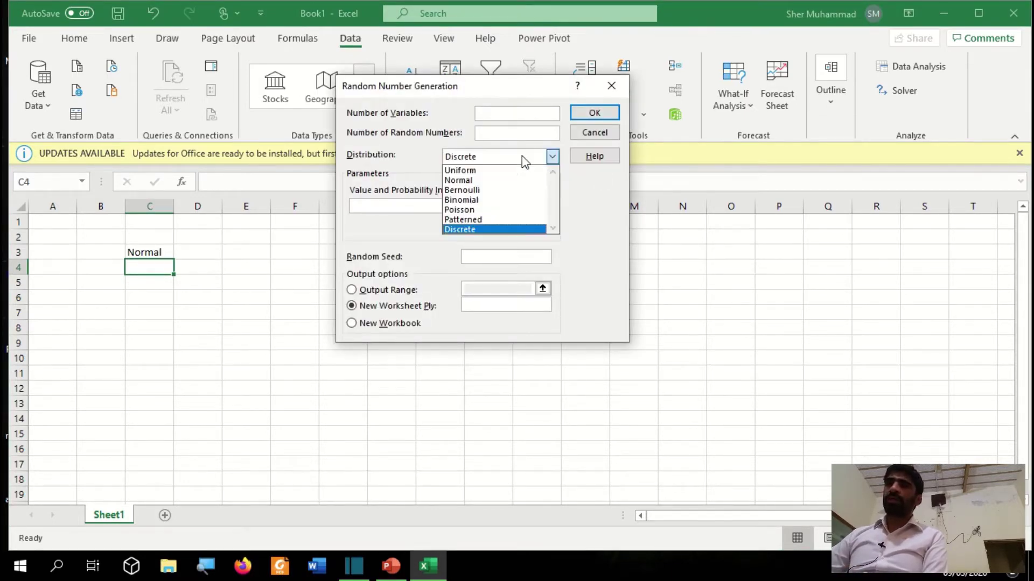
click(468, 181)
click(516, 109)
text(1)
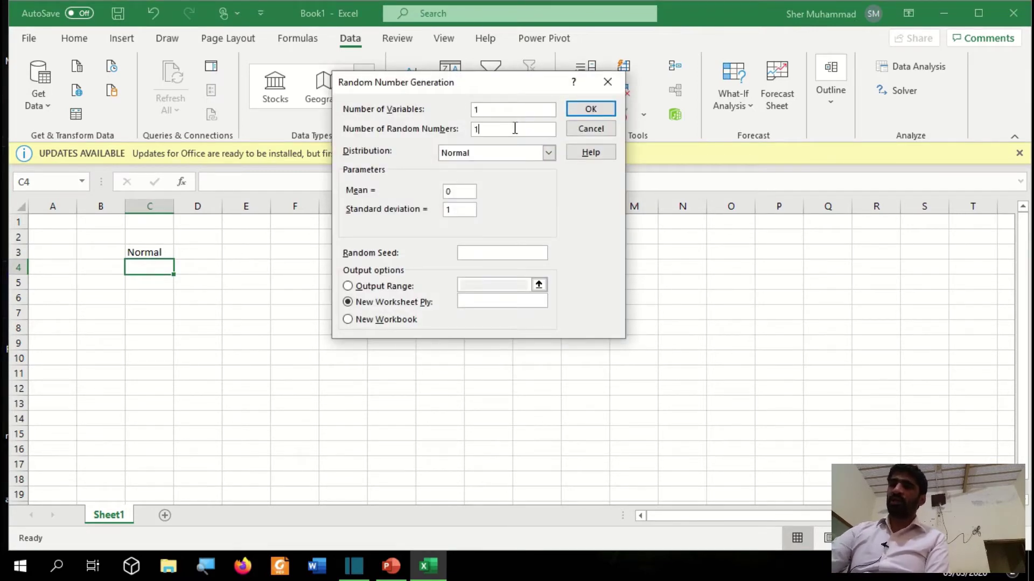
text(0000)
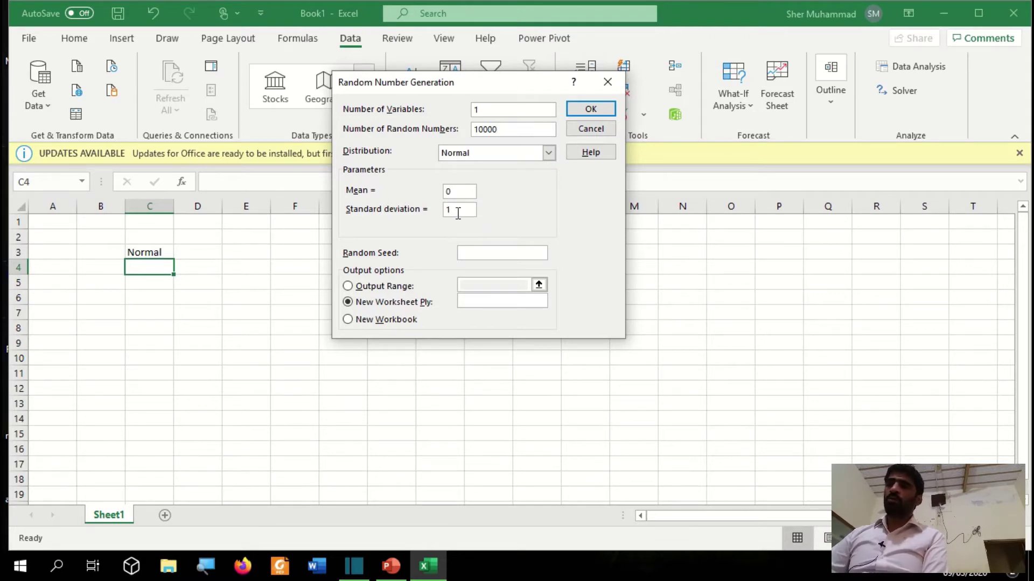
click(399, 290)
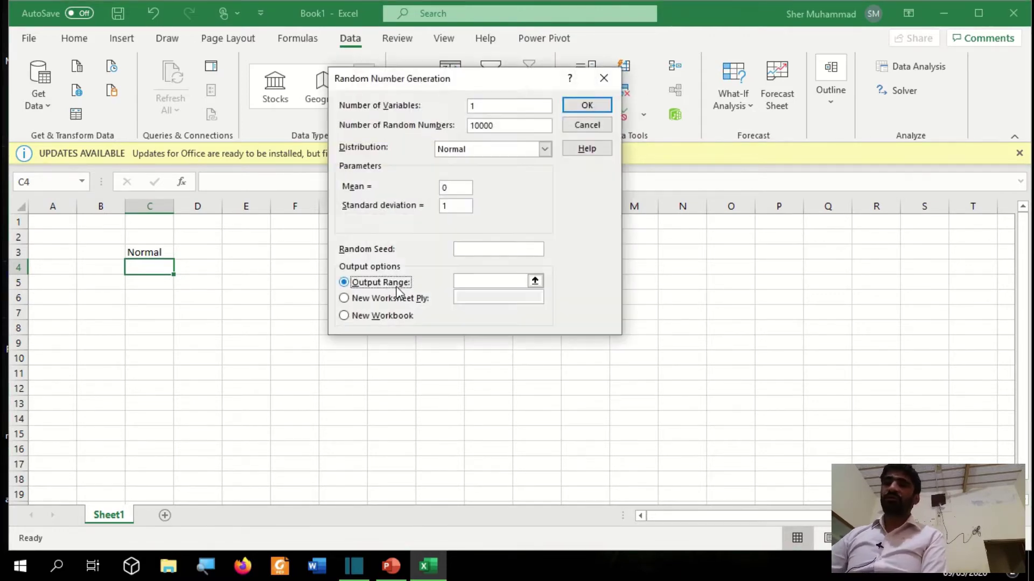
click(536, 281)
click(133, 268)
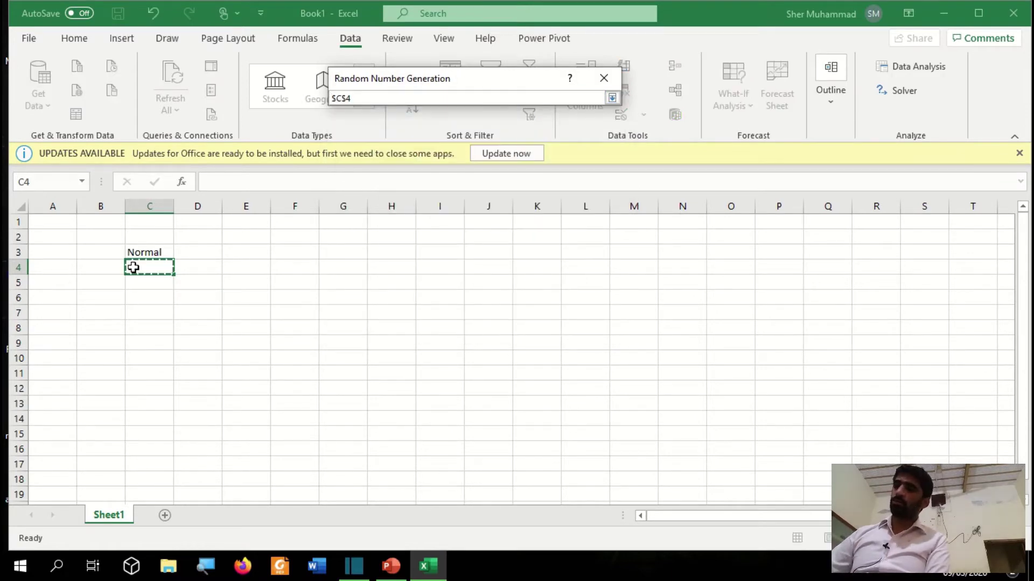
key(Return)
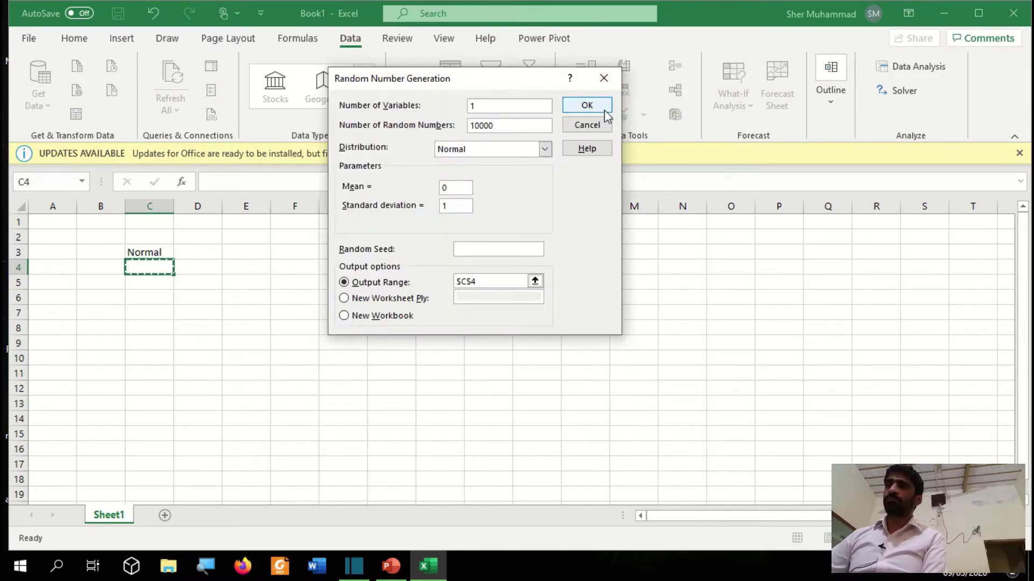
click(604, 109)
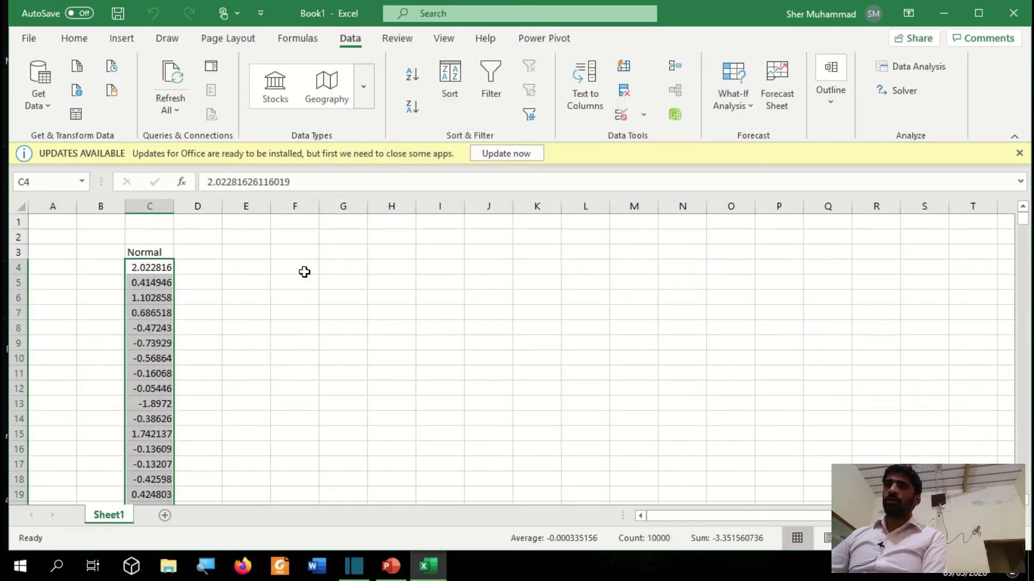
- Enter the headings Bin in H3 and Frequency in I3
key(Right)
key(Right)
key(Right)
key(Right)
key(Up)
key(Down)
key(Right)
key(Down)
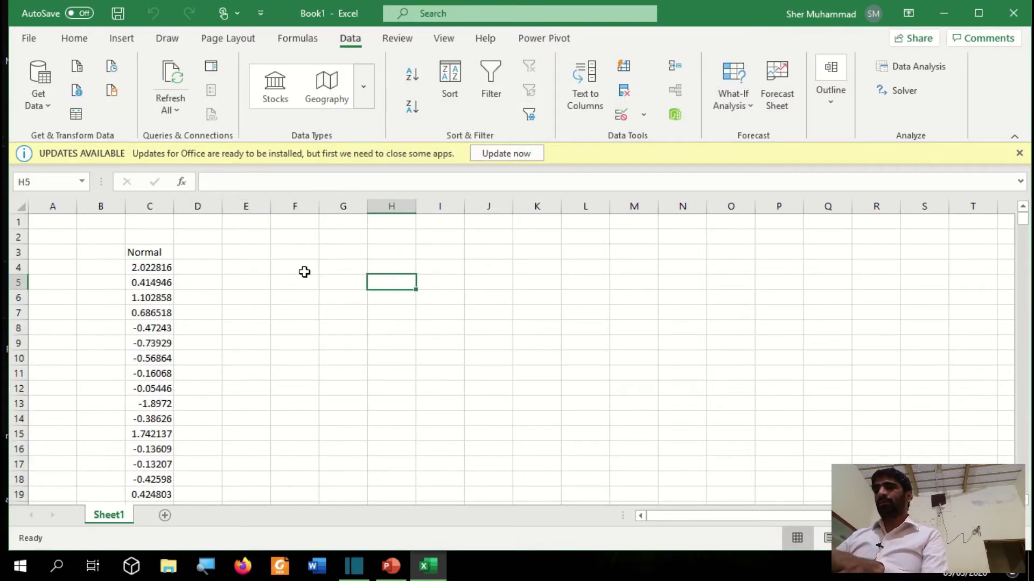
key(Up)
key(Up)
text(Bi)
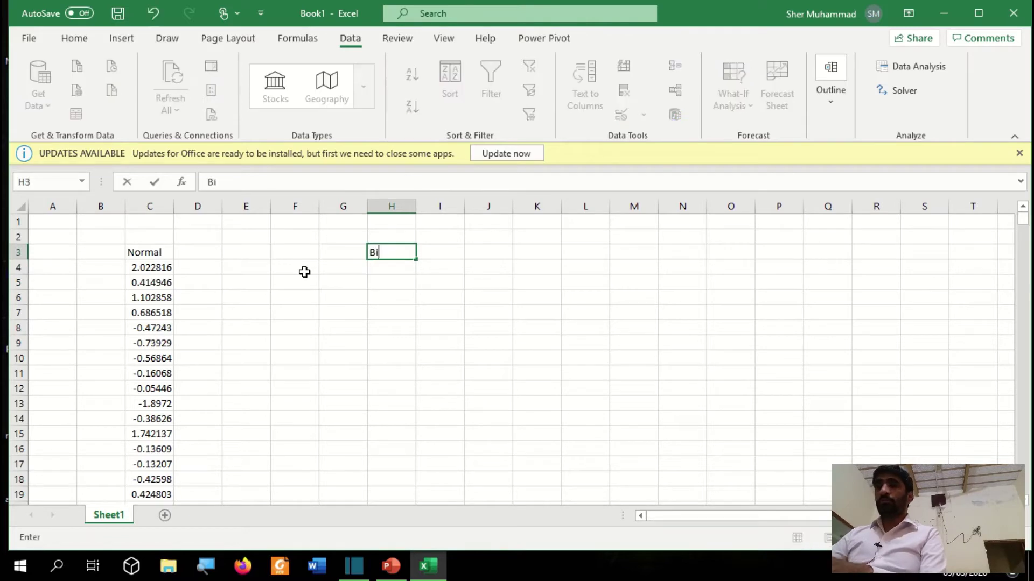
text(n)
key(Right)
text(Freq)
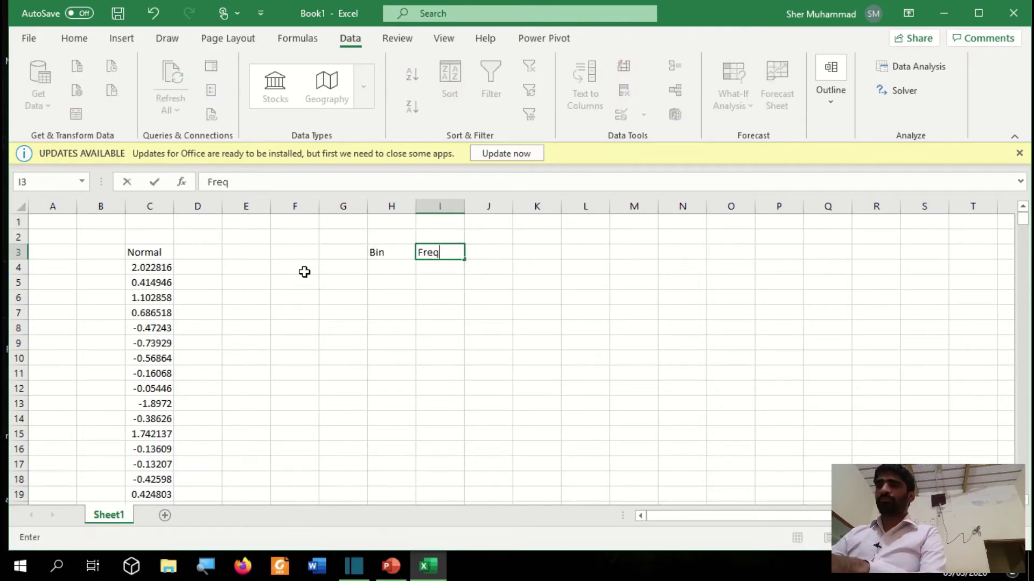
text(uency)
key(Return)
- Browse the generated Normal values in column C
key(Left)
key(Left)
key(Left)
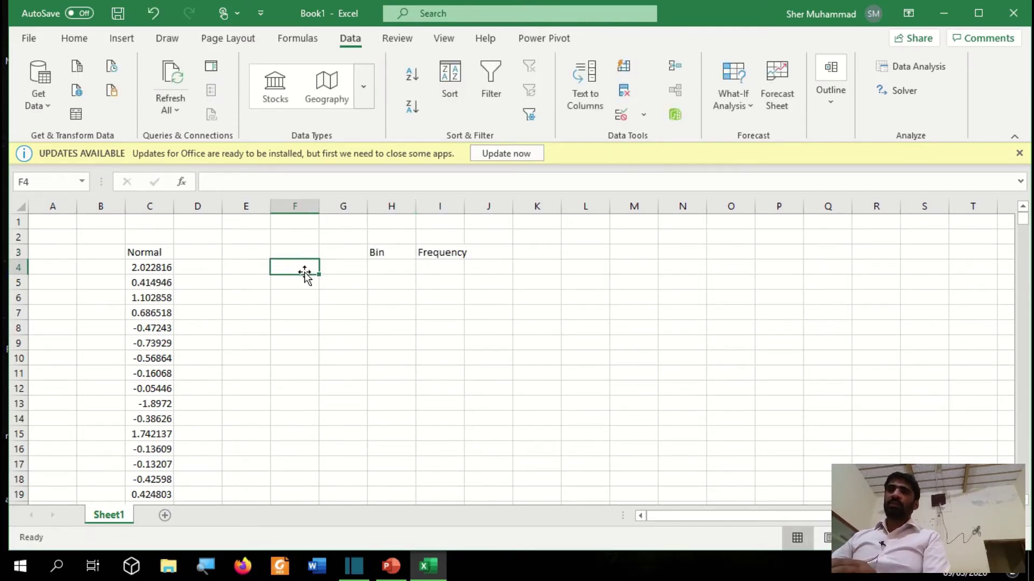
key(Left)
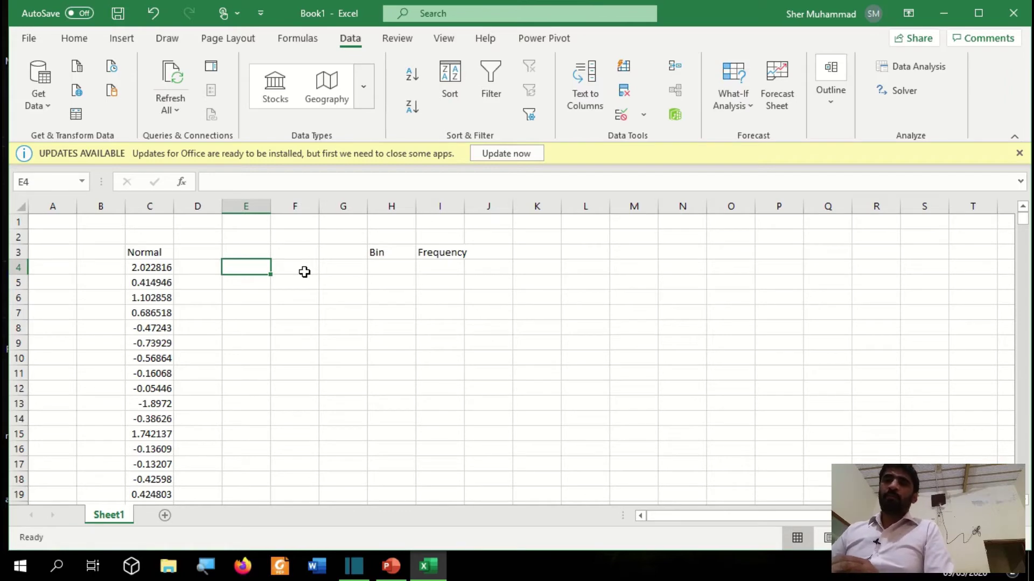
key(Left)
key(Left)
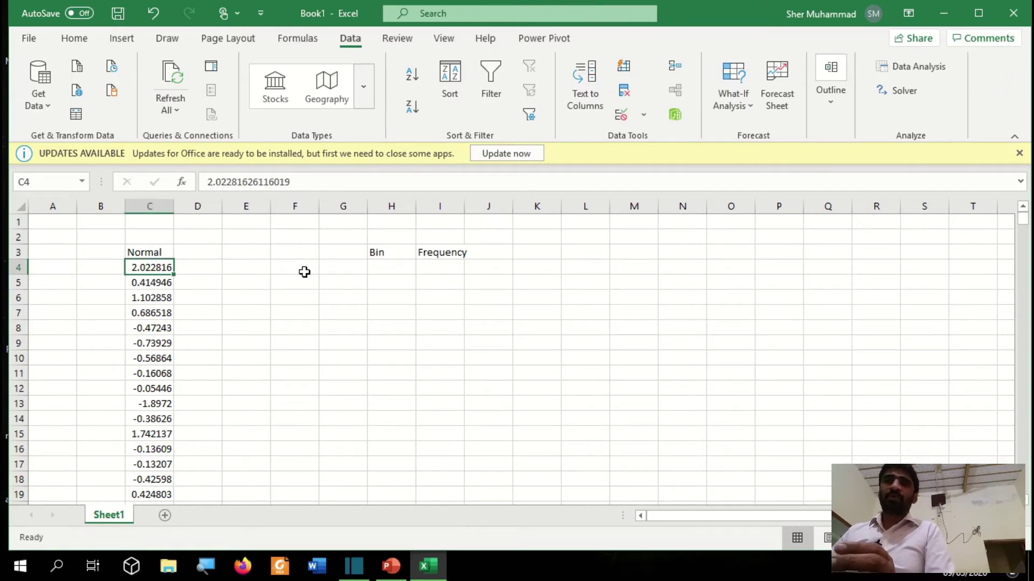
key(Down)
key(Down)
key(Down)
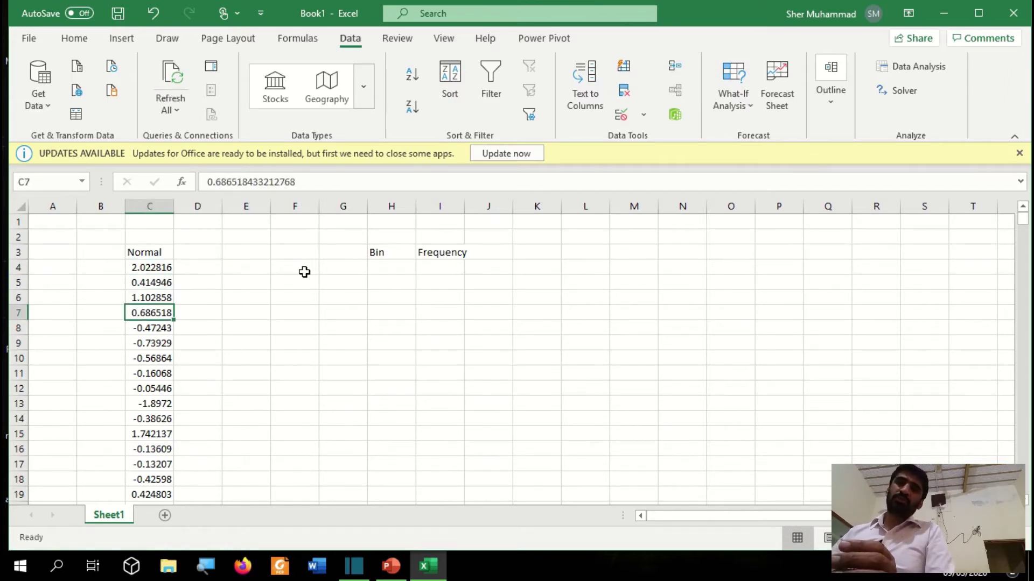
key(Down)
key(Down)
key(Down)
key(Down)
key(Down)
key(Down)
key(Down)
key(Down)
key(Down)
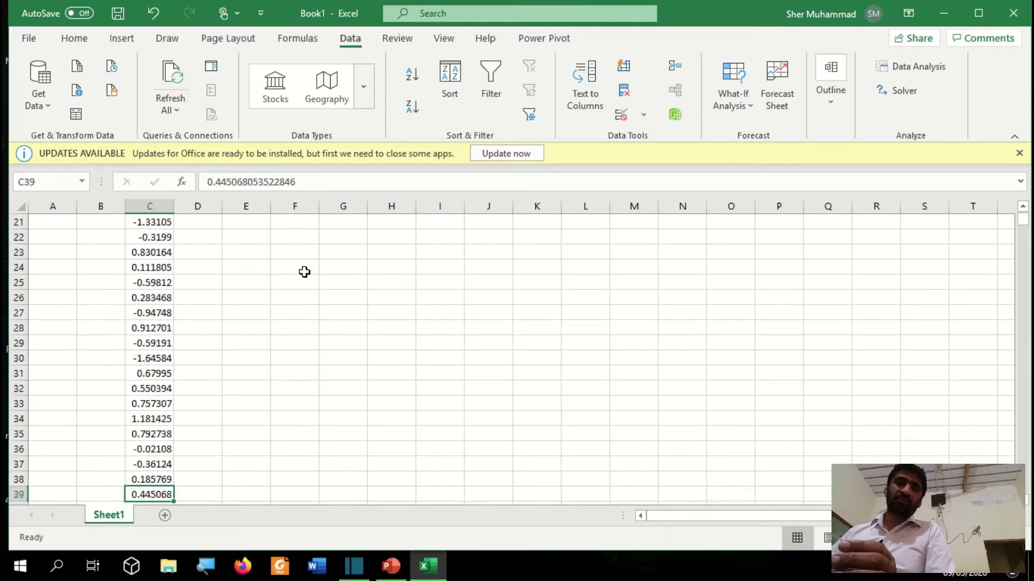
key(Down)
key(Down)
key(Down)
key(Up)
key(Up)
key(Up)
key(Up)
key(Up)
key(Up)
key(Up)
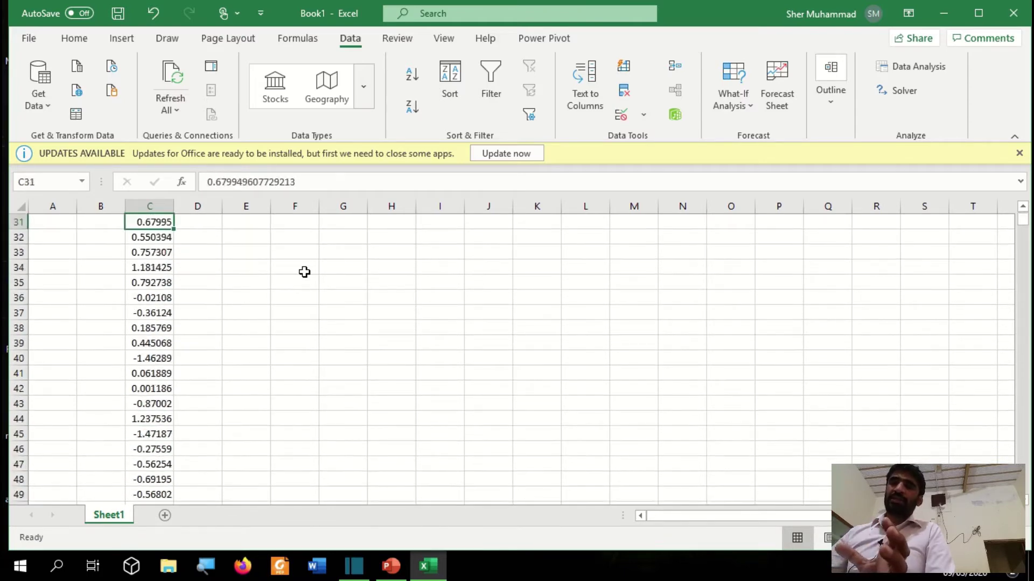
key(Up)
key(Up)
key(Up)
key(Right)
key(Right)
key(Up)
key(Up)
key(Right)
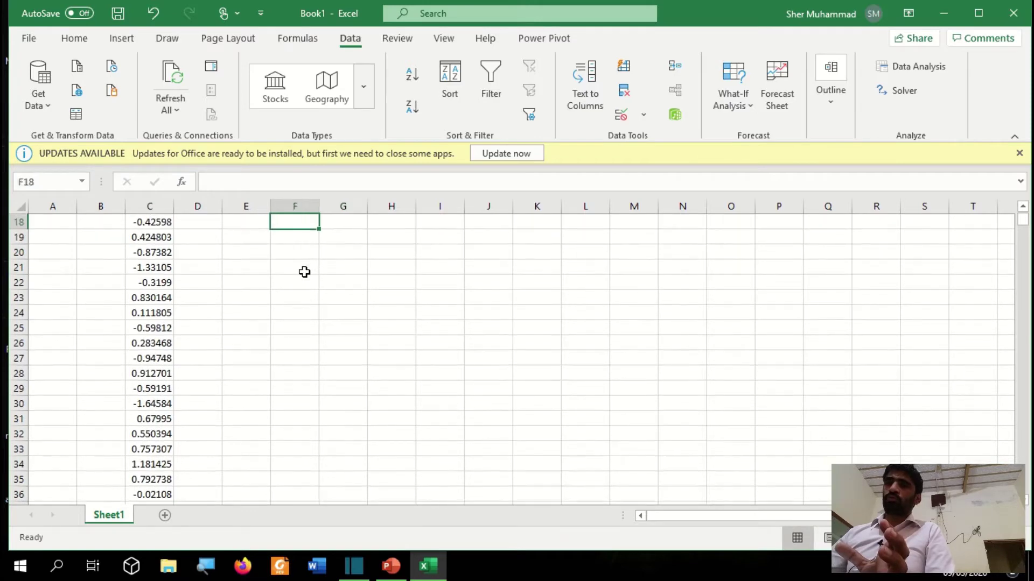
key(Left)
key(Up)
key(Up)
key(Up)
key(Up)
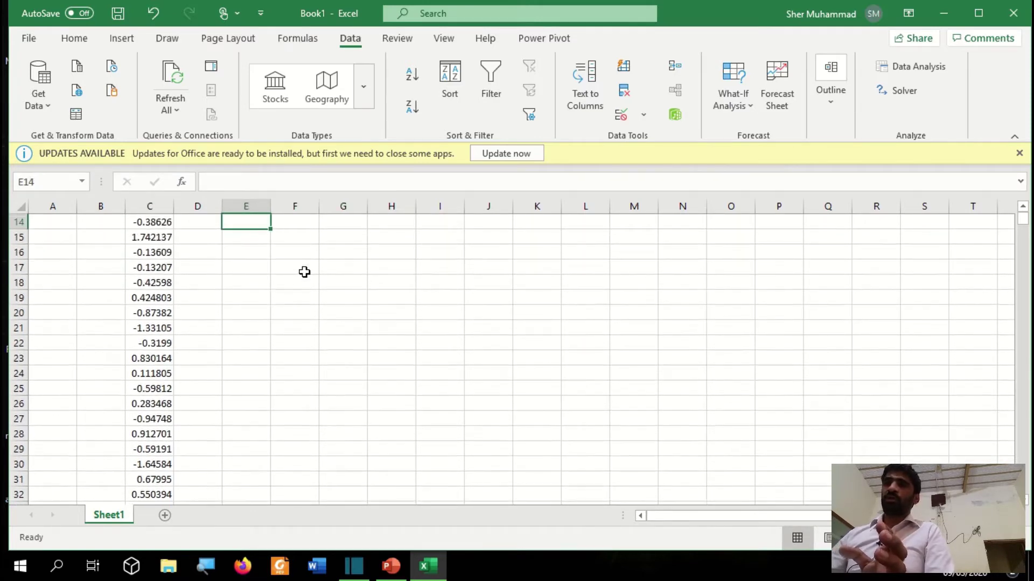
key(Up)
- Label E3 as Min and E4 as Max
key(Up)
key(Up)
key(Up)
key(Up)
key(Up)
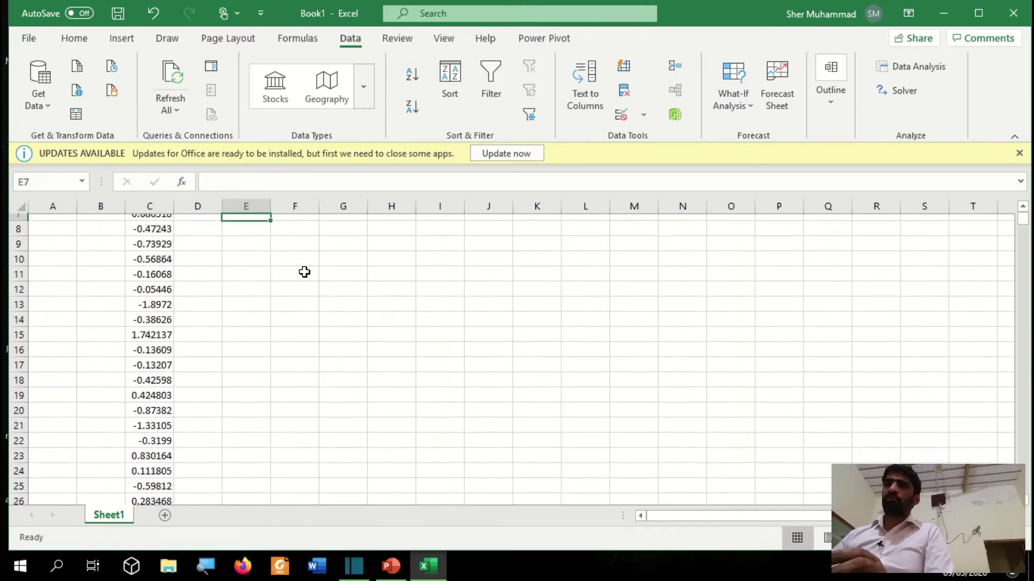
key(Up)
key(Up)
key(Up)
key(Up)
key(Up)
key(Down)
key(Down)
key(Down)
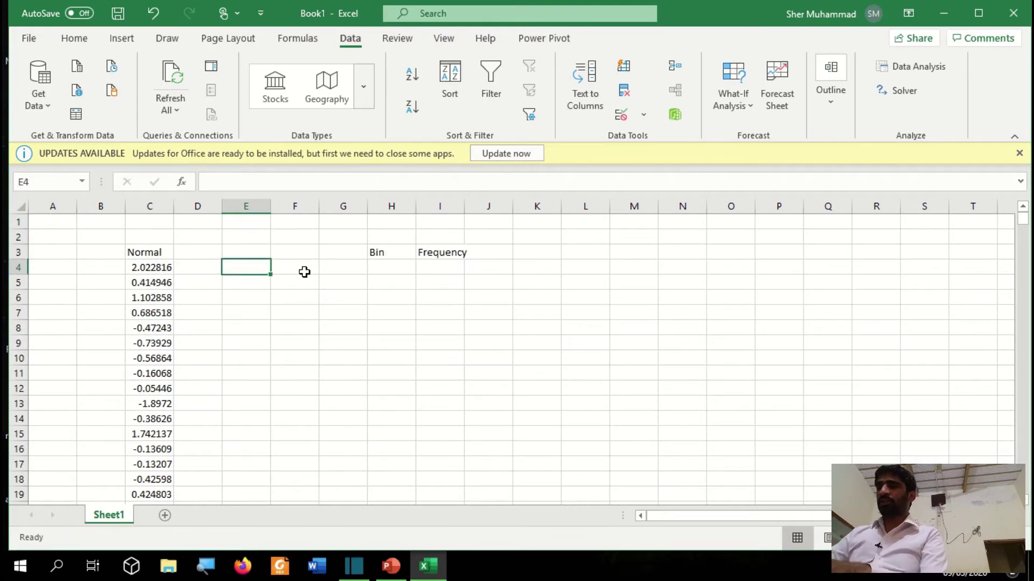
key(Up)
text(Min)
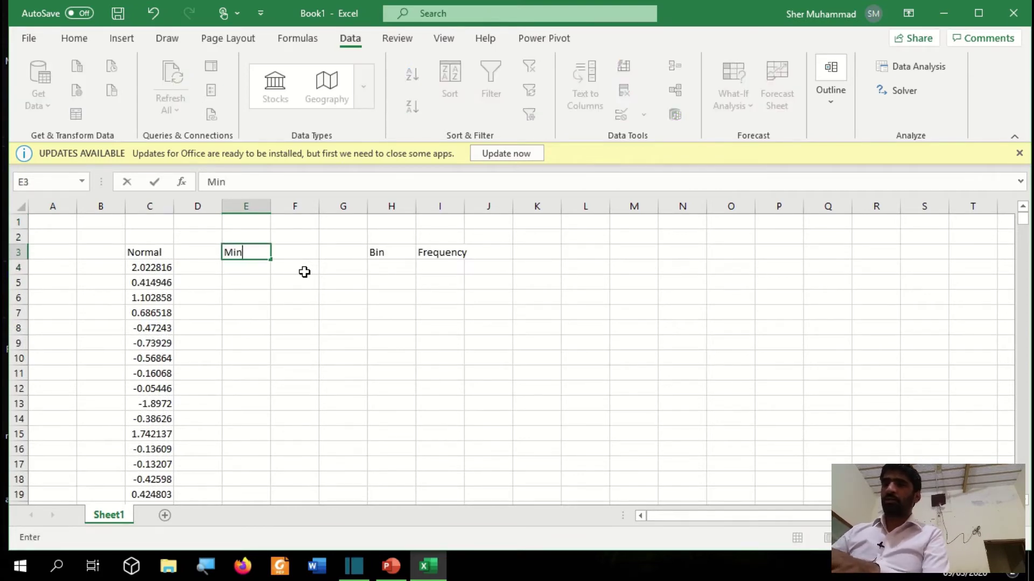
key(Return)
text(Max)
key(Return)
key(Return)
key(Return)
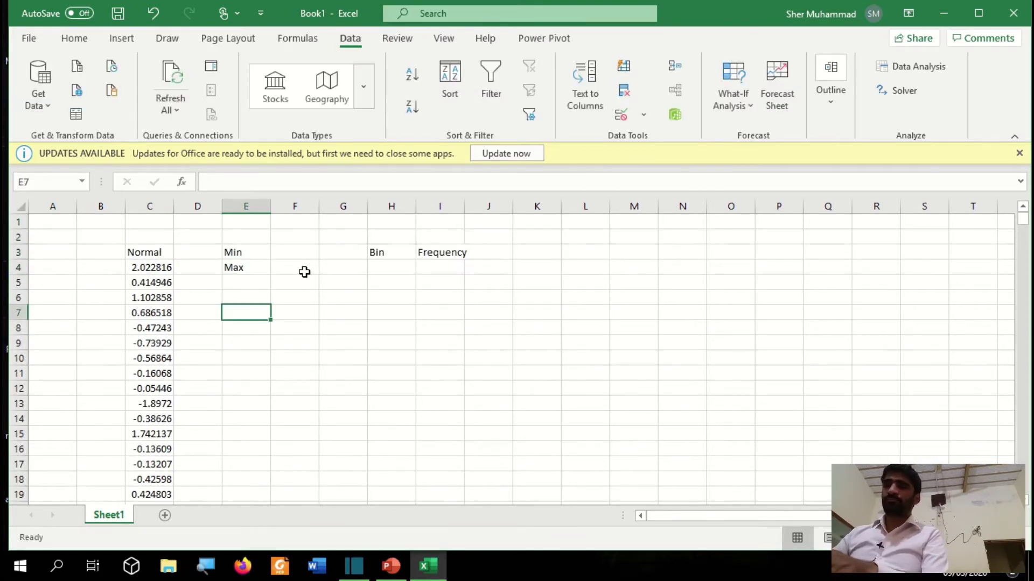
- Label E7 as nbin and E8 as dxbin
text(d)
key(BackSpace)
text(n)
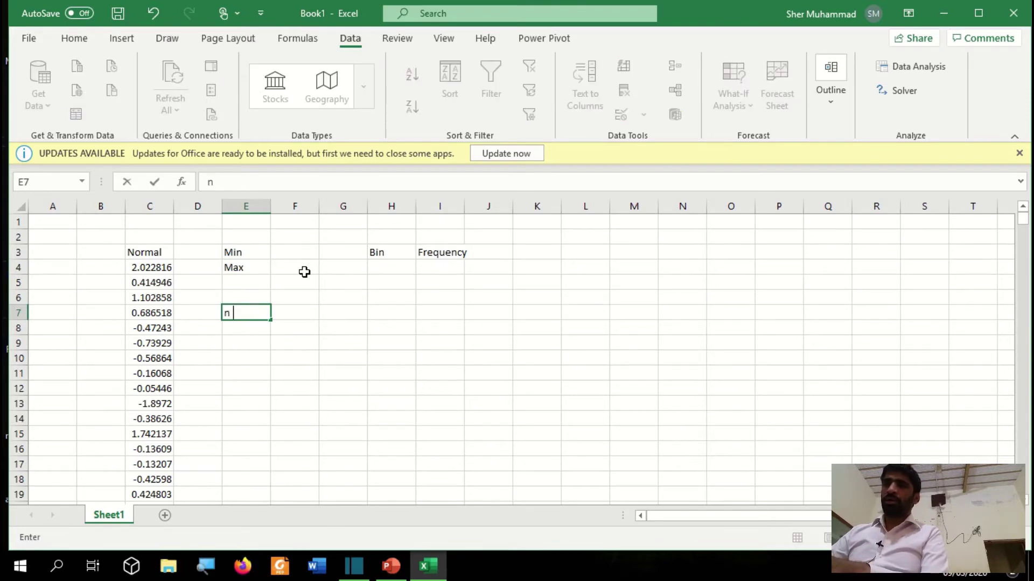
text(bin)
key(Return)
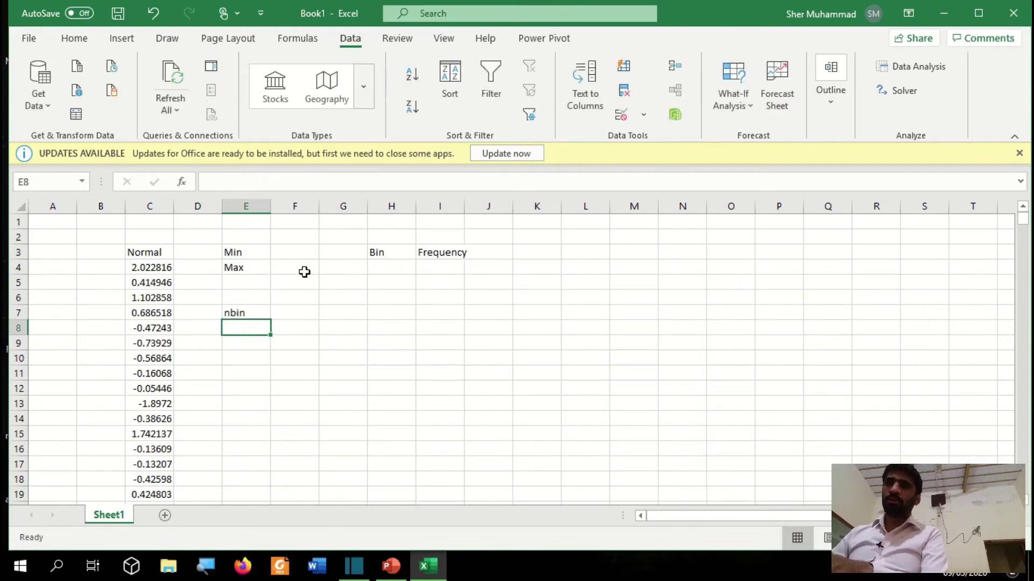
text(dxbin)
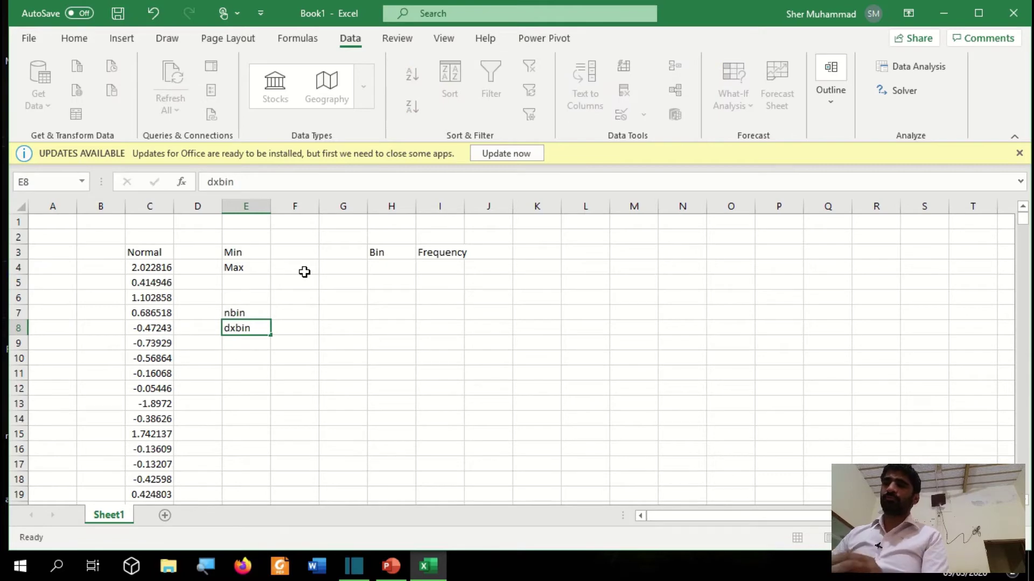
key(Up)
key(Up)
key(Up)
key(Up)
key(Right)
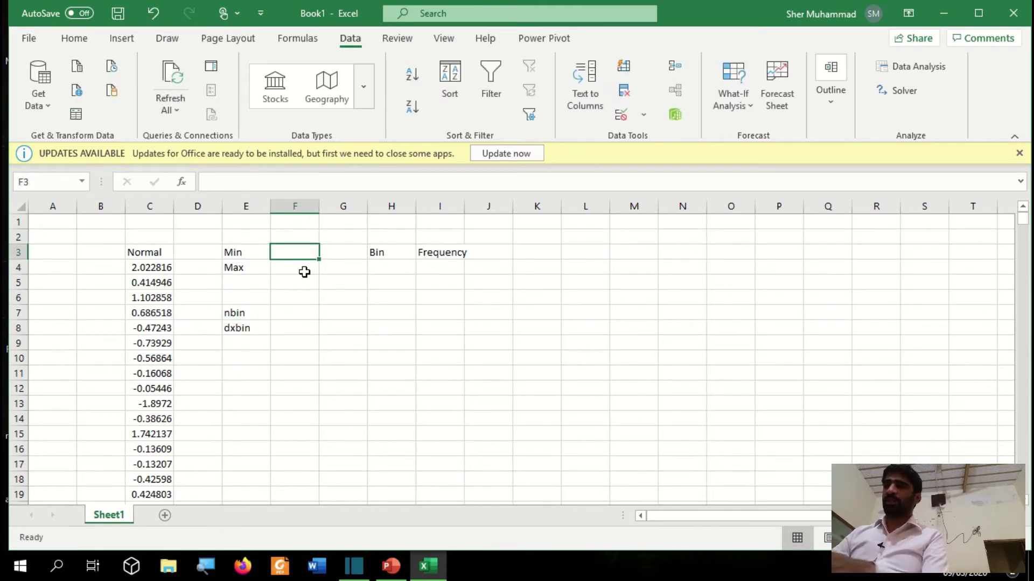
- Enter =MIN(C4:C10003) in F3, giving -3.74159
text(=min()
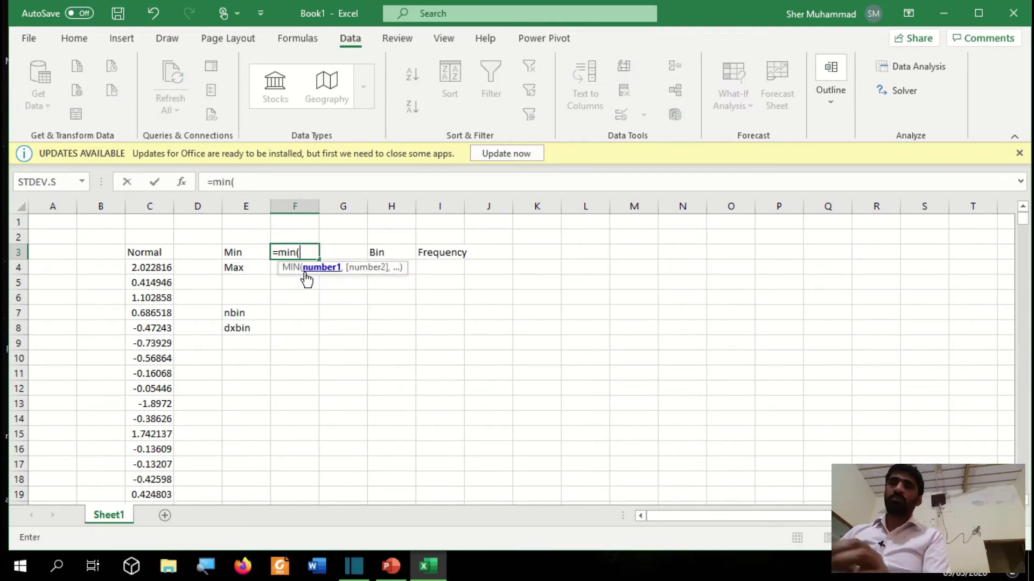
click(167, 271)
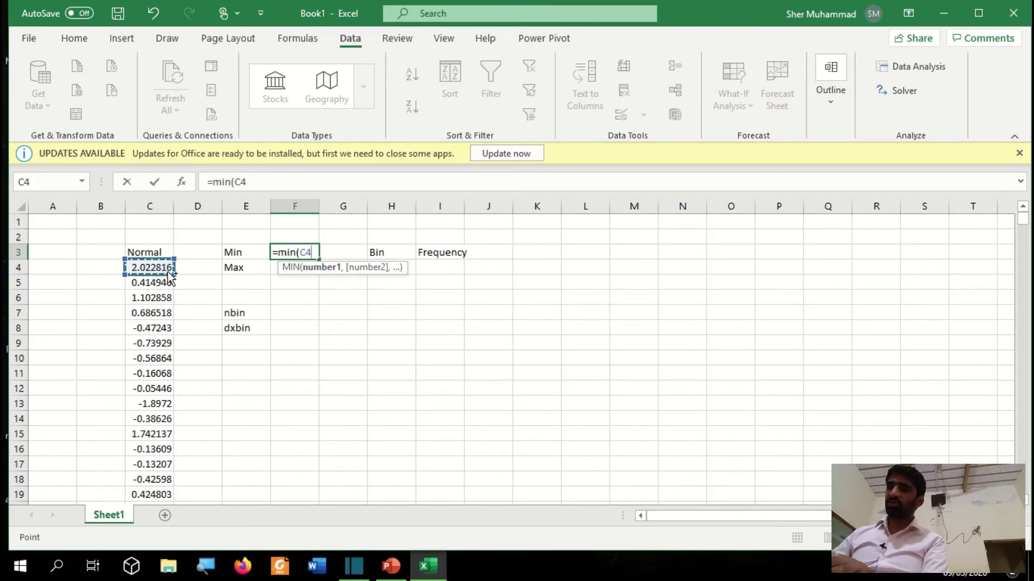
key(ctrl+shift+Down)
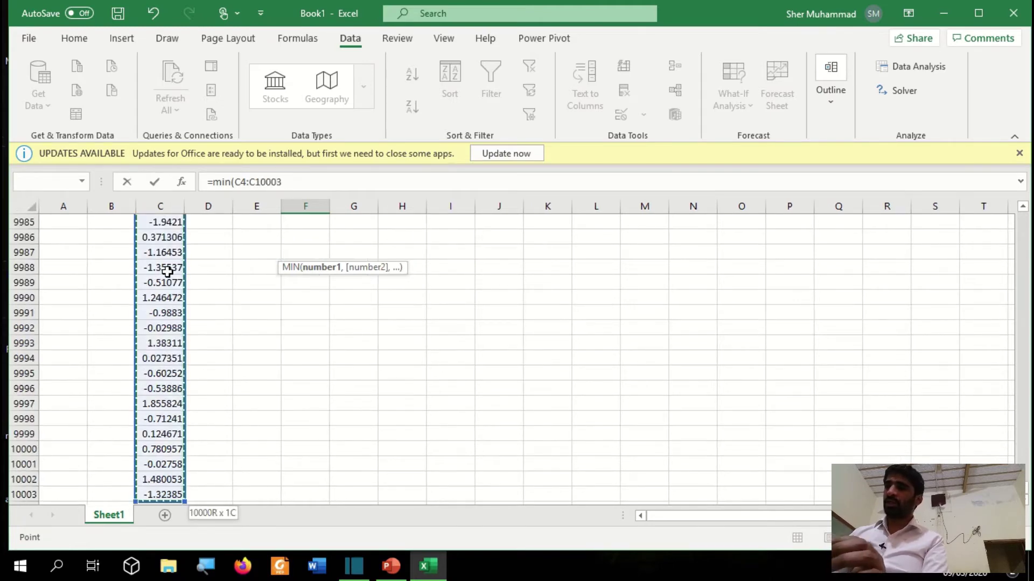
key(Return)
- Enter =MAX(C4:C10003) in F4, giving 5.364418
scroll(167, 272, up, 1)
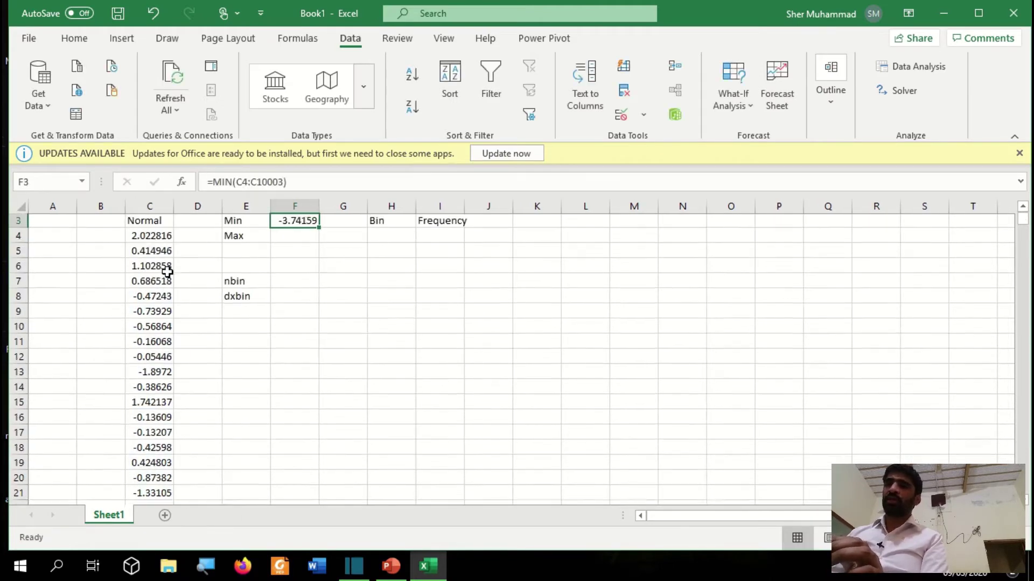
text(=max)
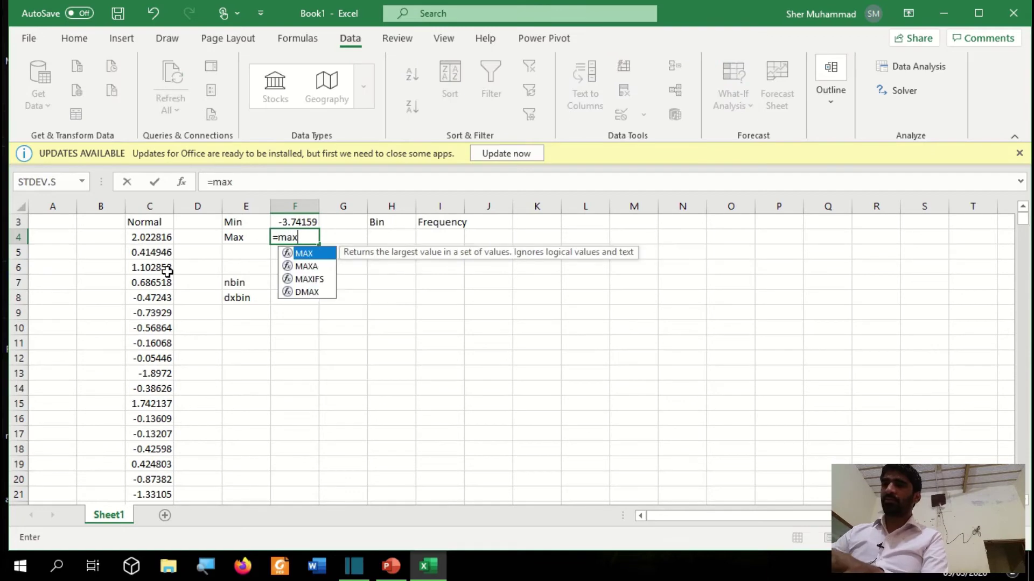
text(()
click(161, 238)
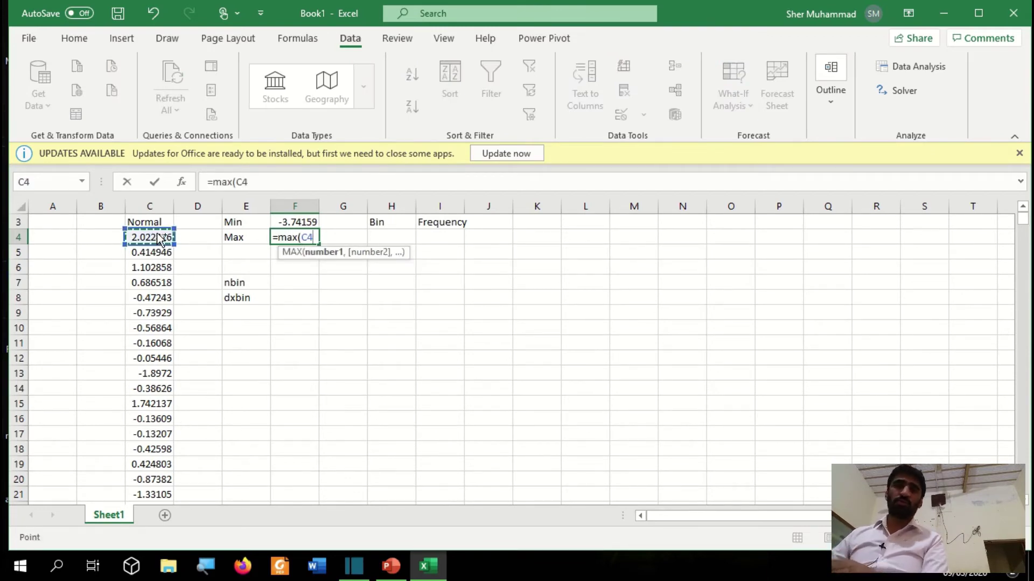
key(ctrl+shift+Down)
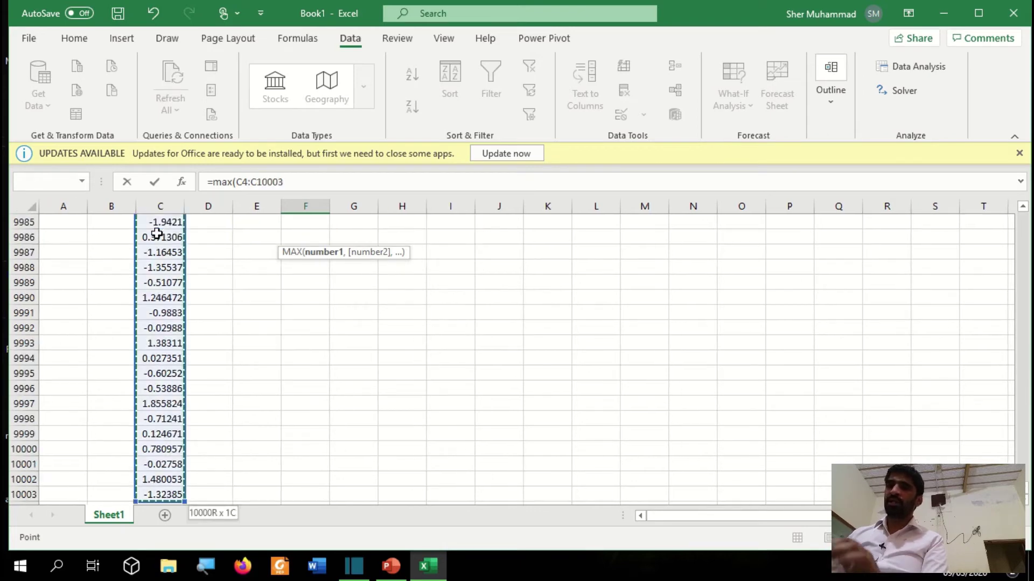
key(Return)
key(Up)
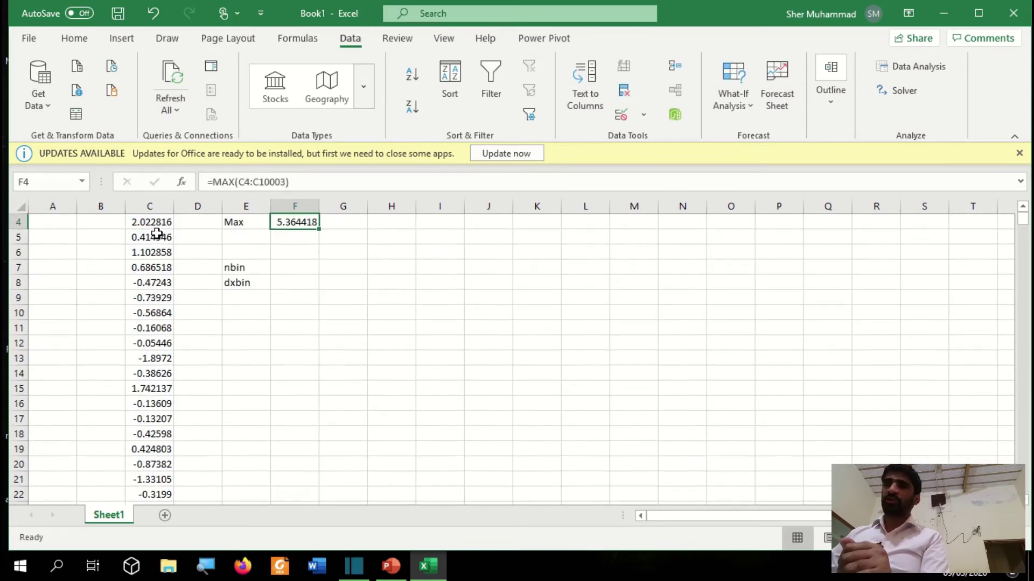
key(Down)
key(Down)
key(Down)
key(Down)
- Set nbin in F7 to 20
text(20)
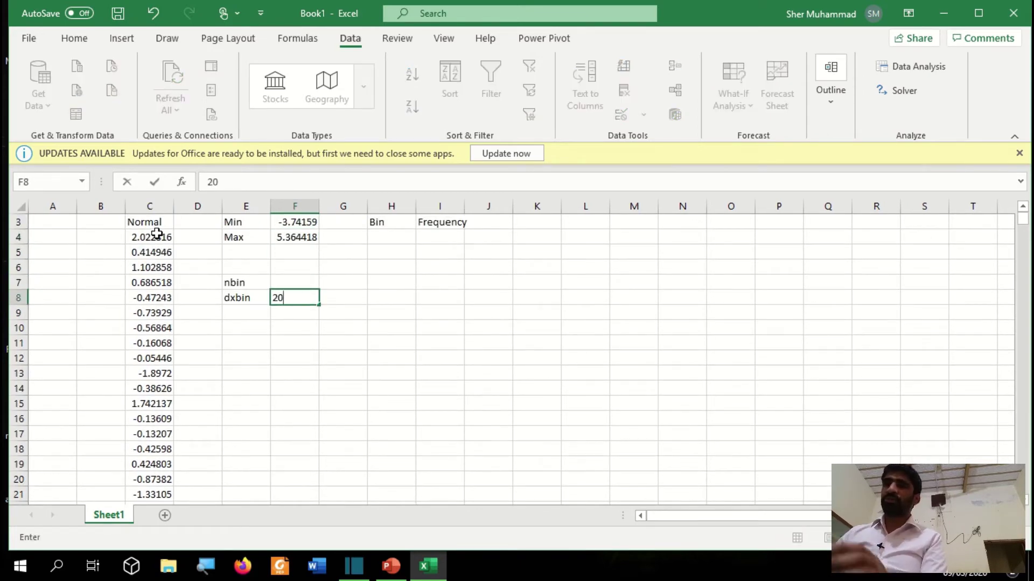
key(Escape)
key(Up)
text(2)
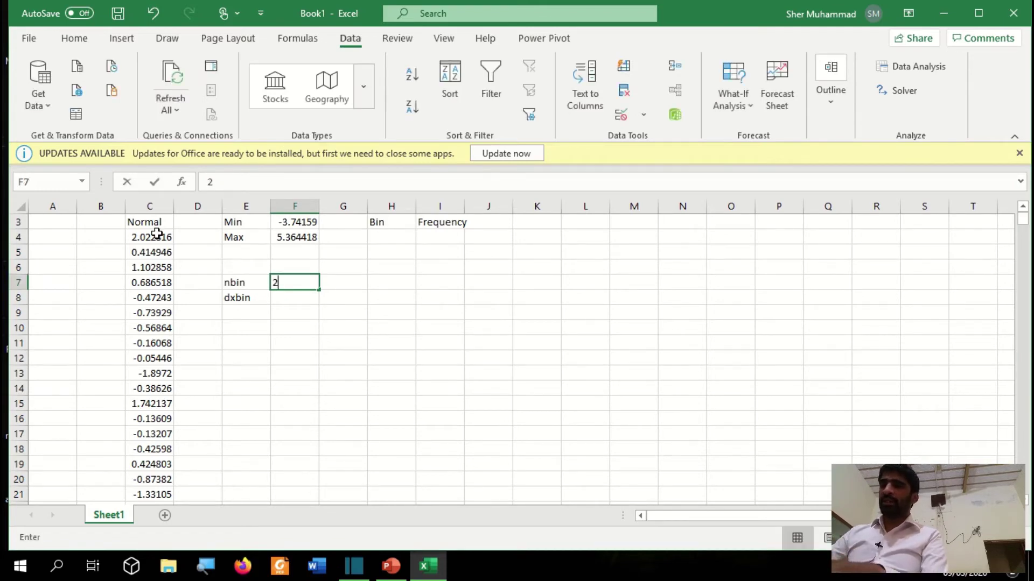
text(0)
key(Return)
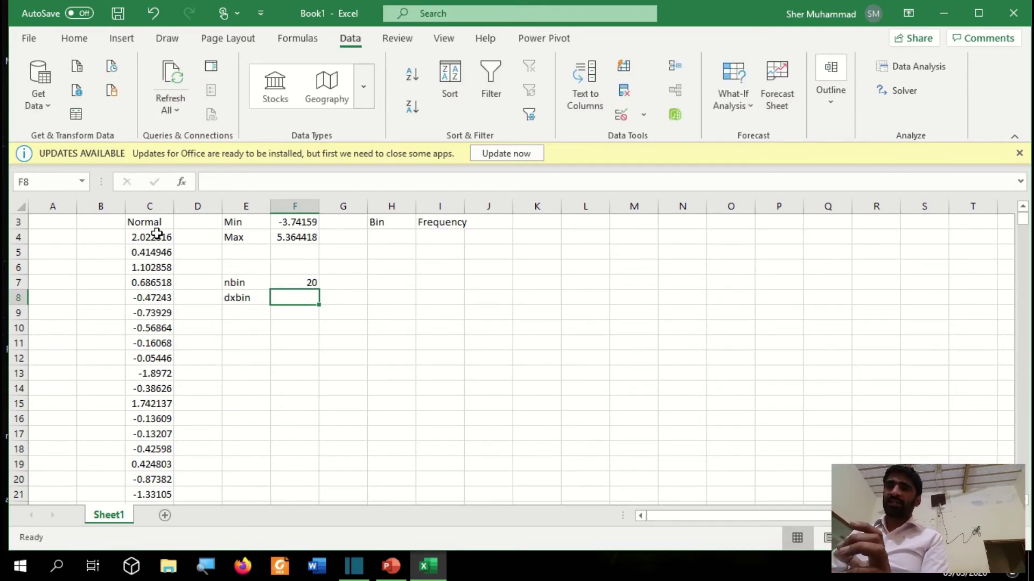
- Enter =(F4-F3)/(F7-1) in F8 so dxbin shows 0.479263
text(=()
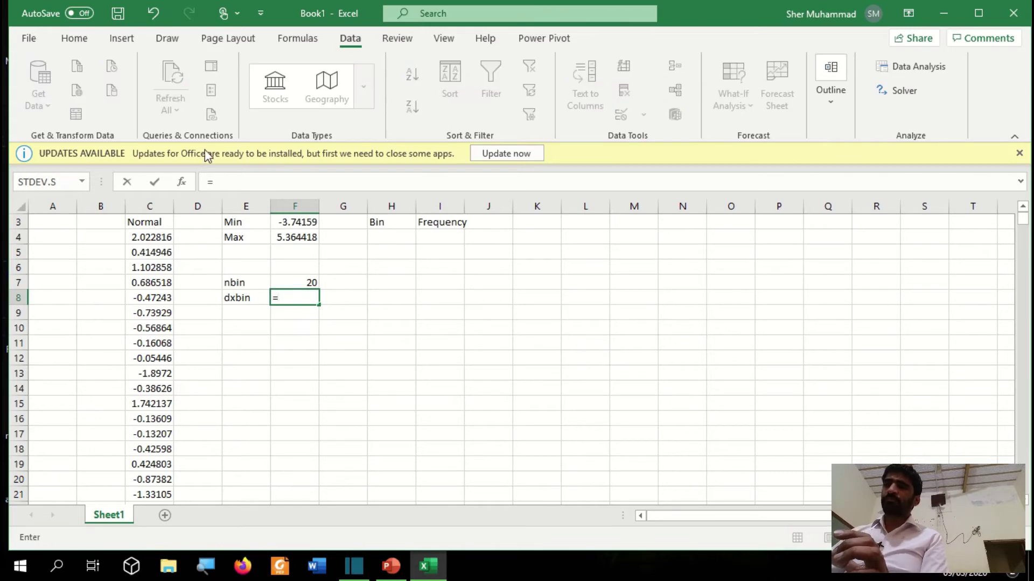
click(304, 238)
text(-)
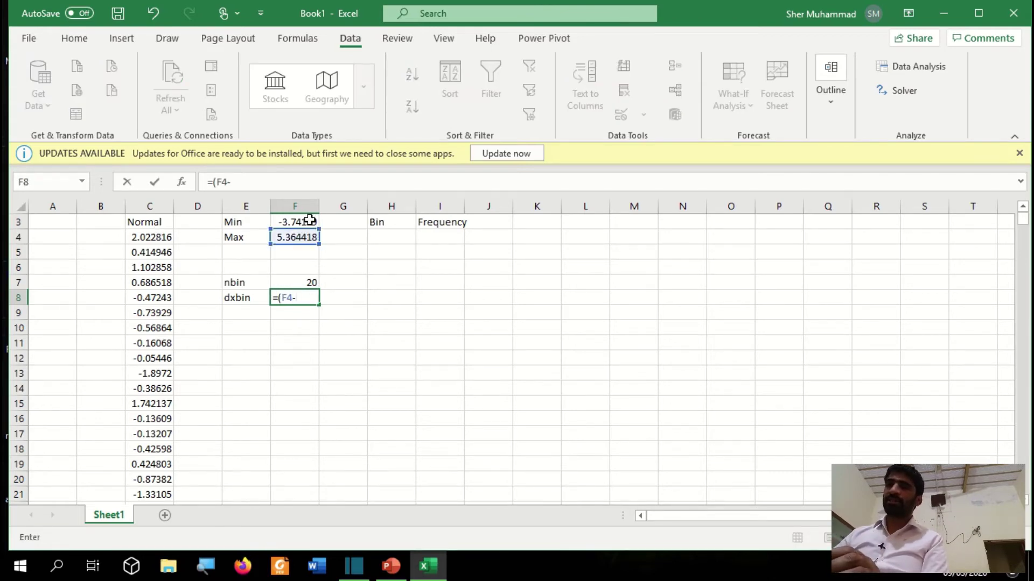
click(309, 220)
text())
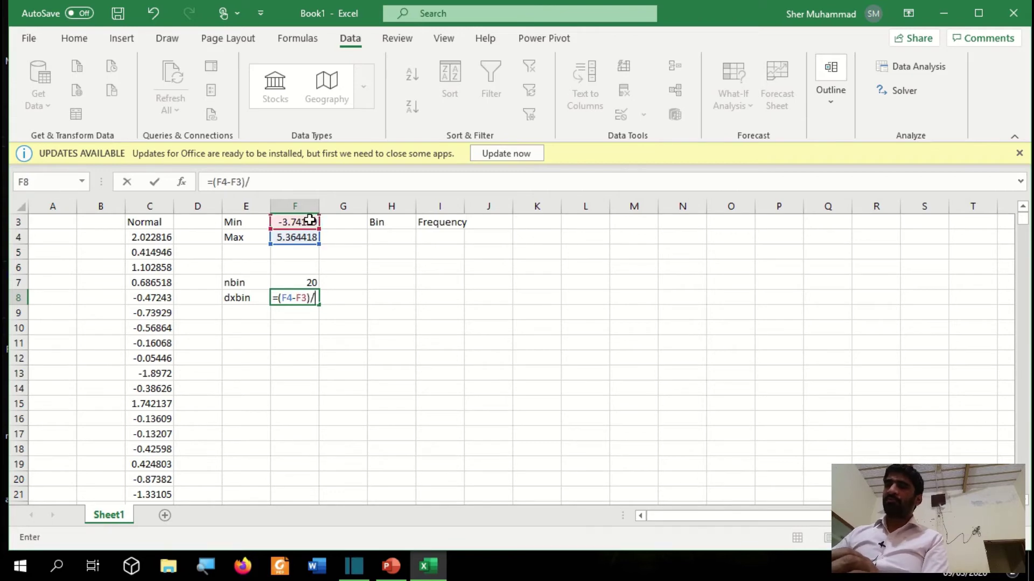
text(/)
click(311, 283)
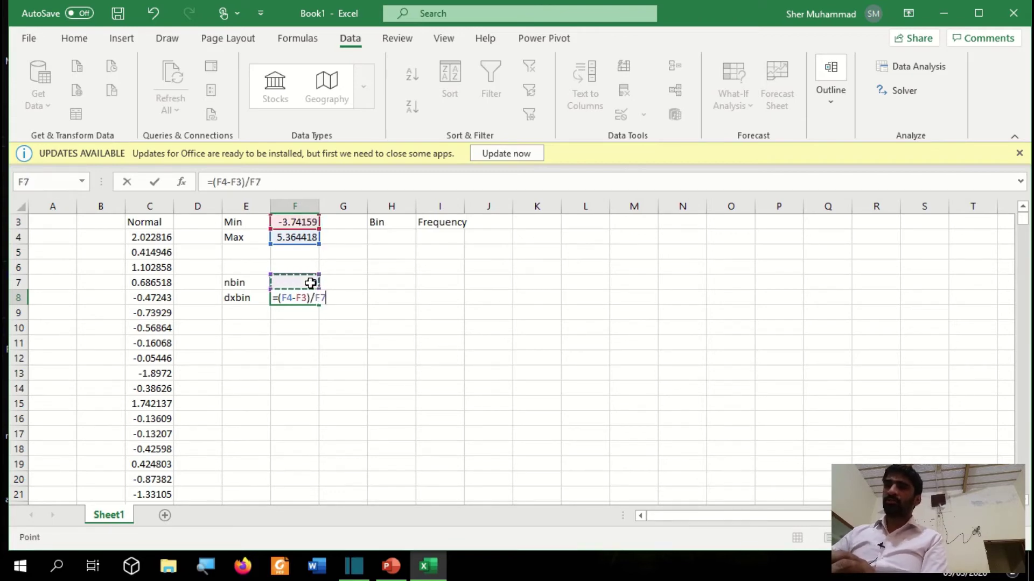
click(248, 182)
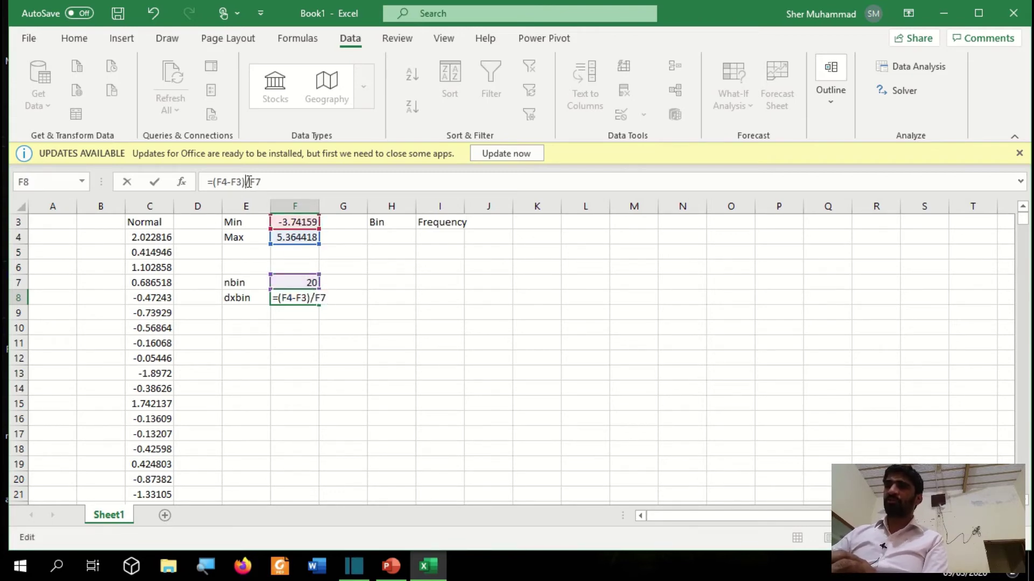
text(()
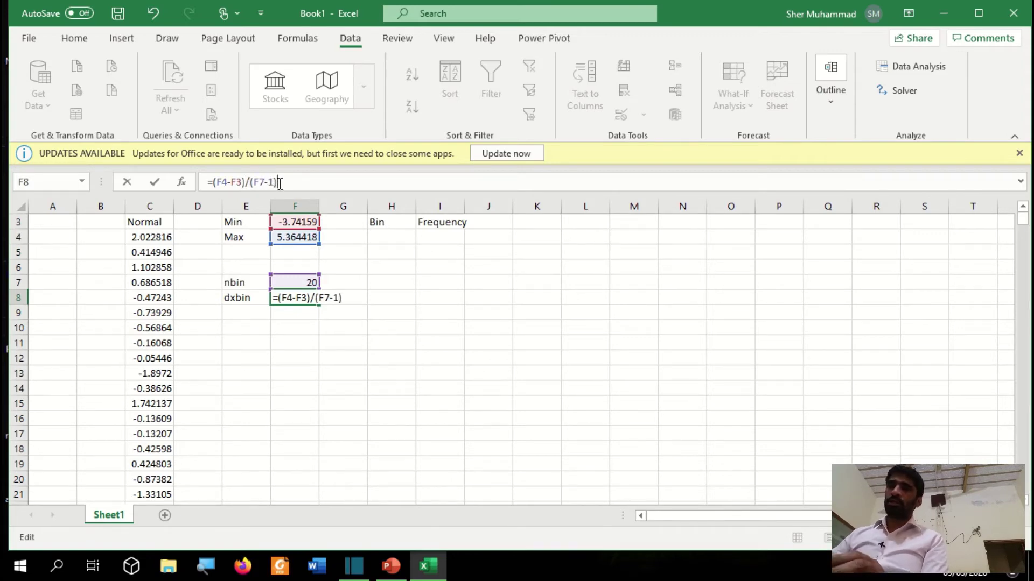
key(Return)
key(Up)
key(Right)
key(Up)
key(Up)
key(Up)
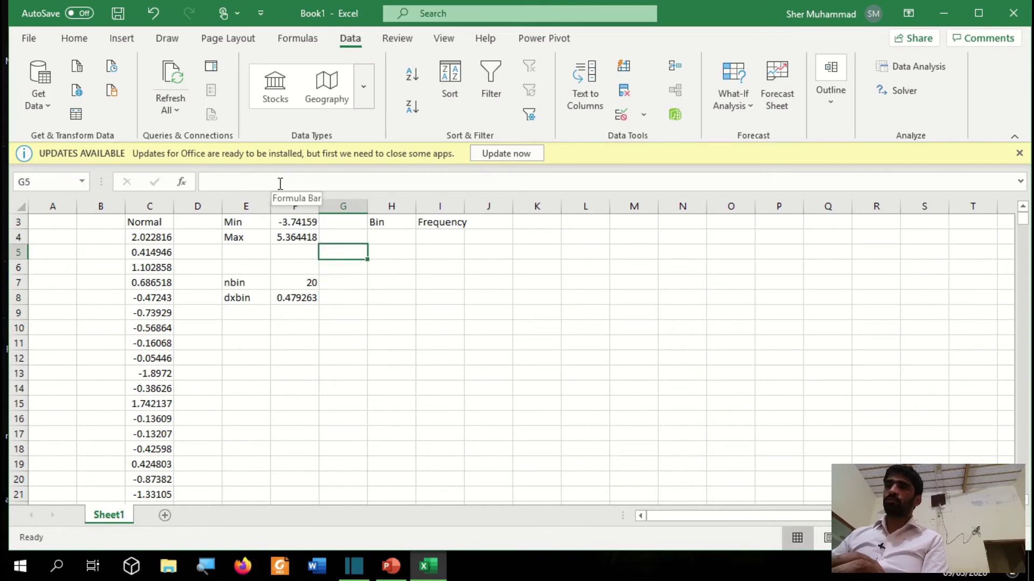
key(Right)
key(Up)
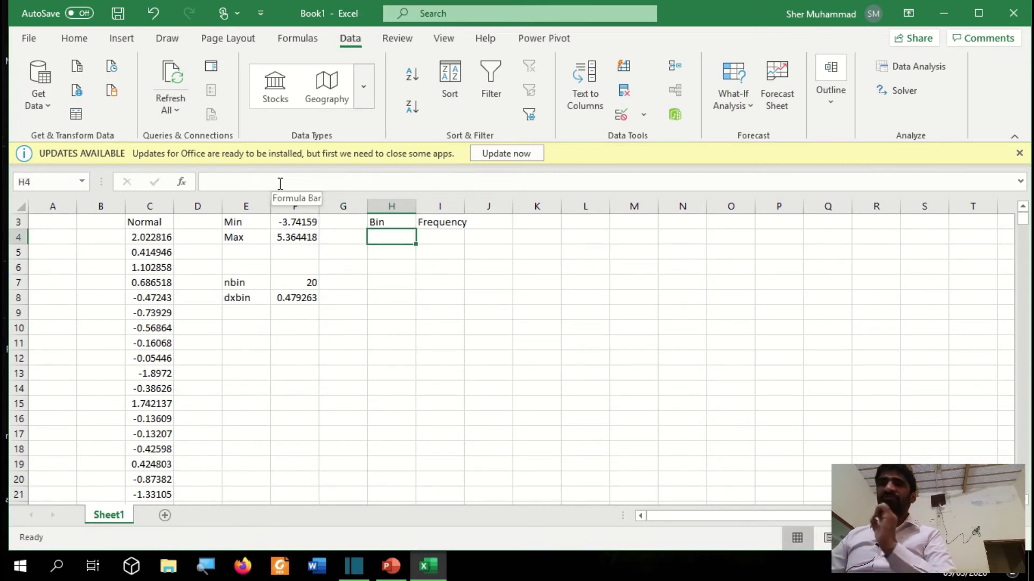
- Set the first bin in H4 to the Min value with =F3
text(=)
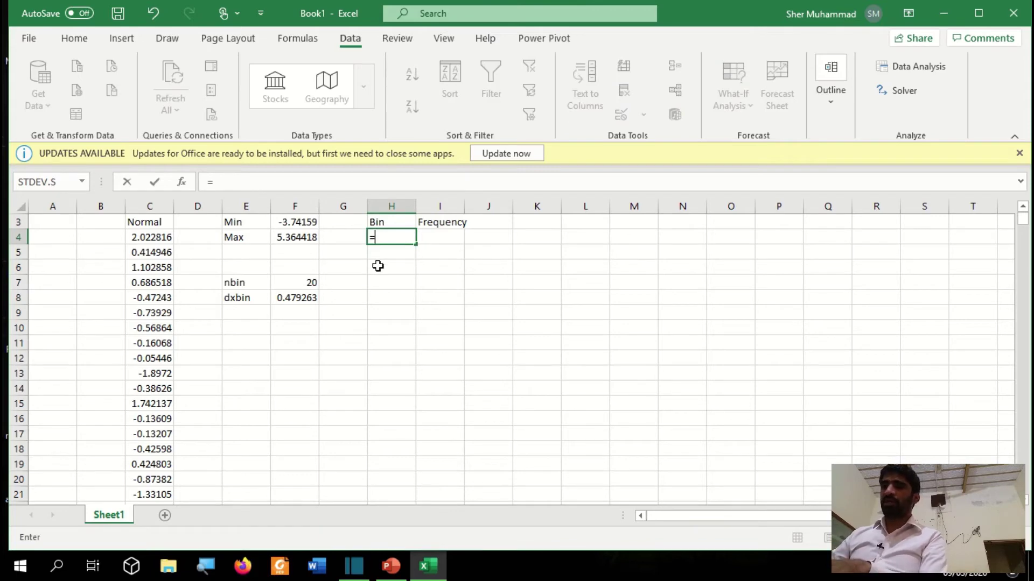
text(F)
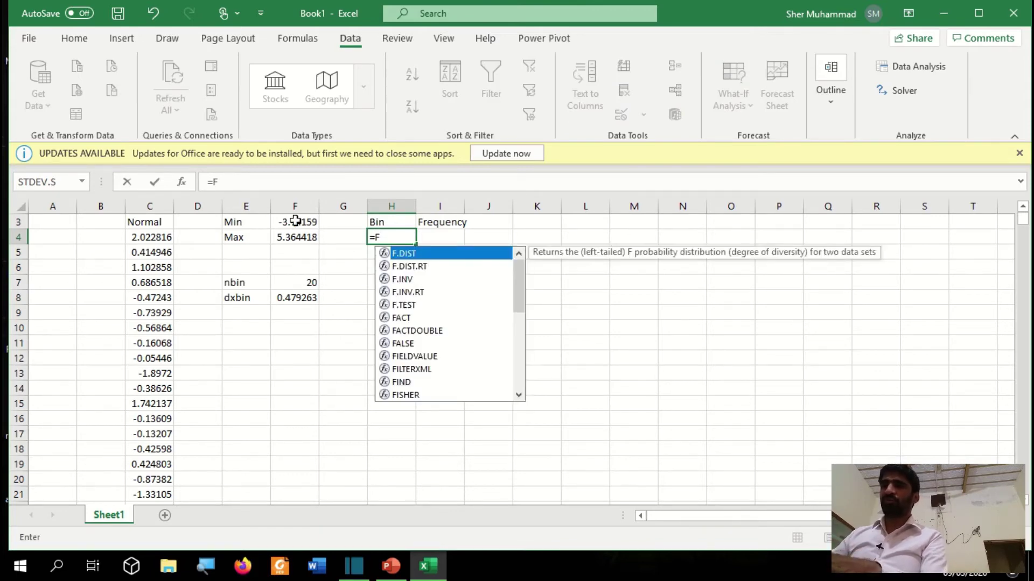
click(296, 221)
key(Return)
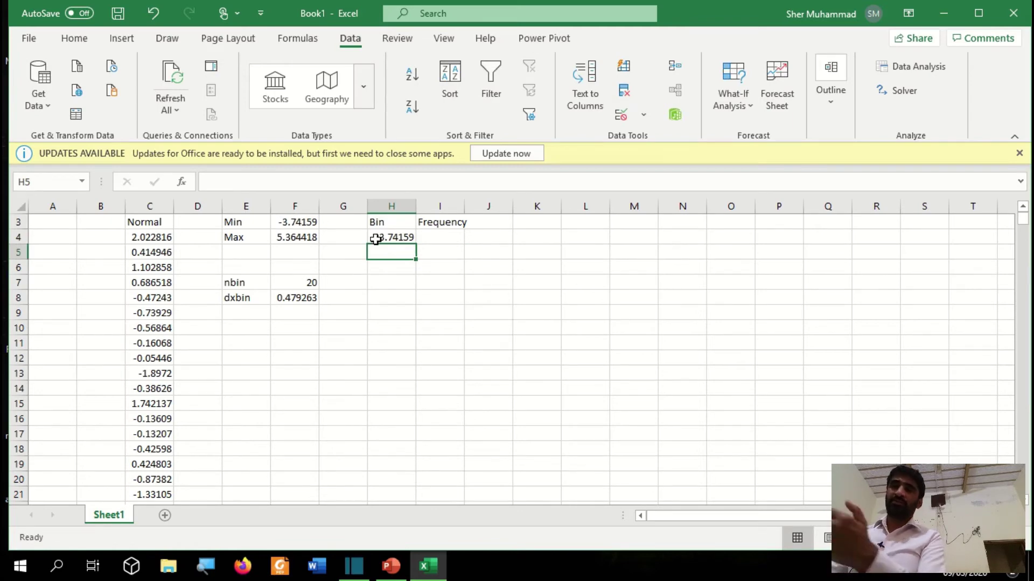
- Enter =H4+$F$8 in H5 and fill the bins down to H23, ending at 5.364418
text(=)
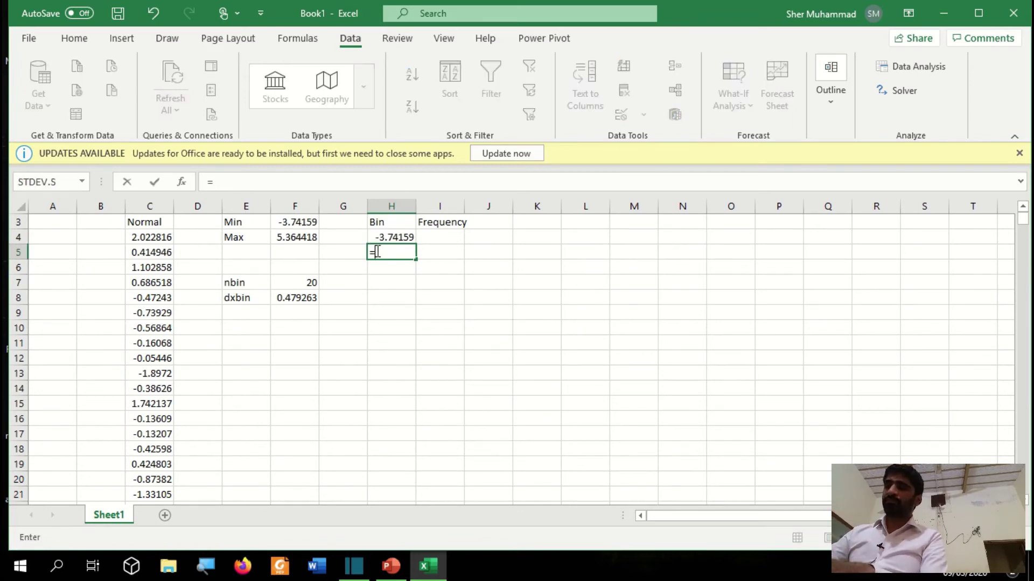
text(H)
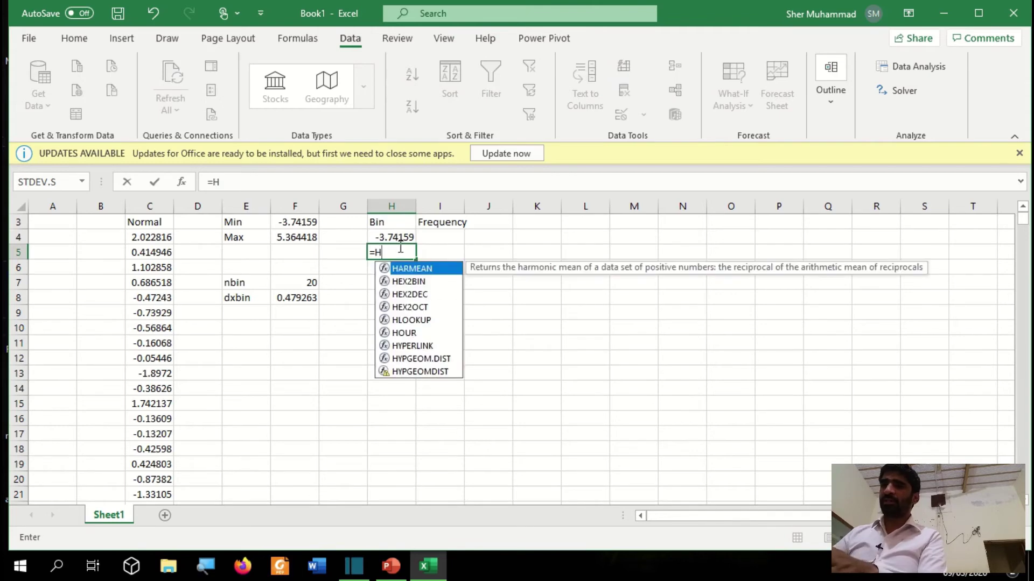
click(382, 236)
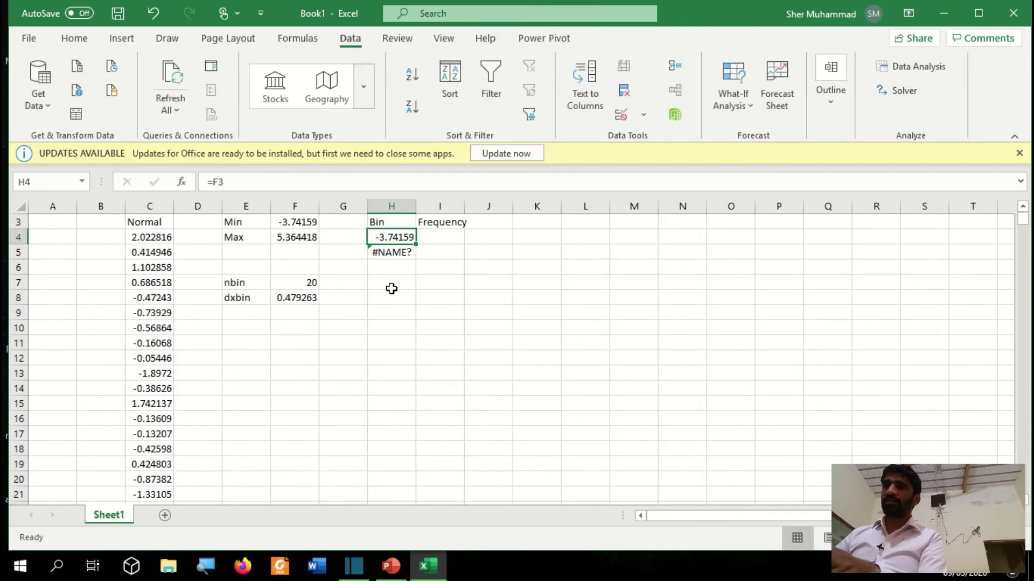
key(Down)
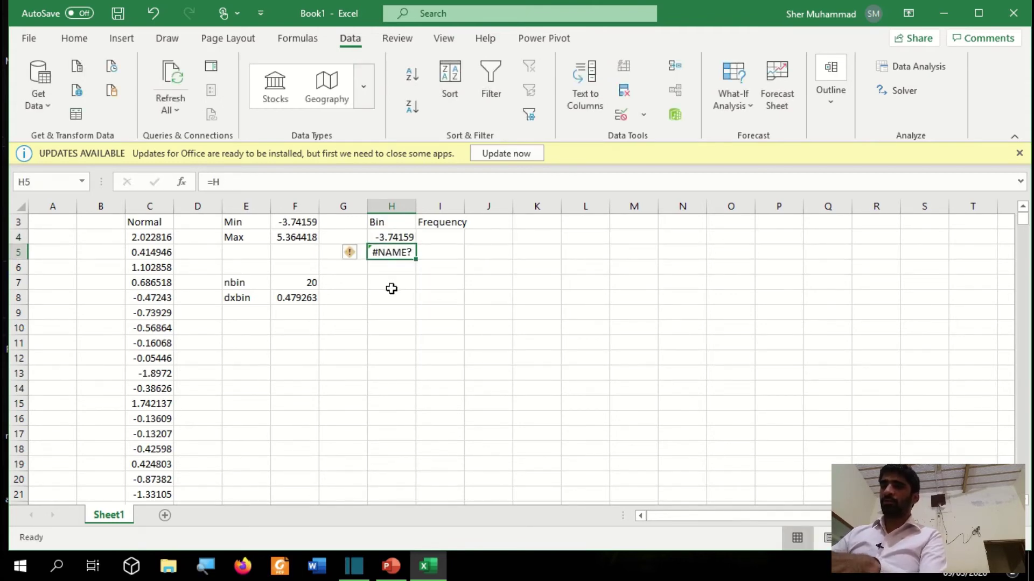
key(F2)
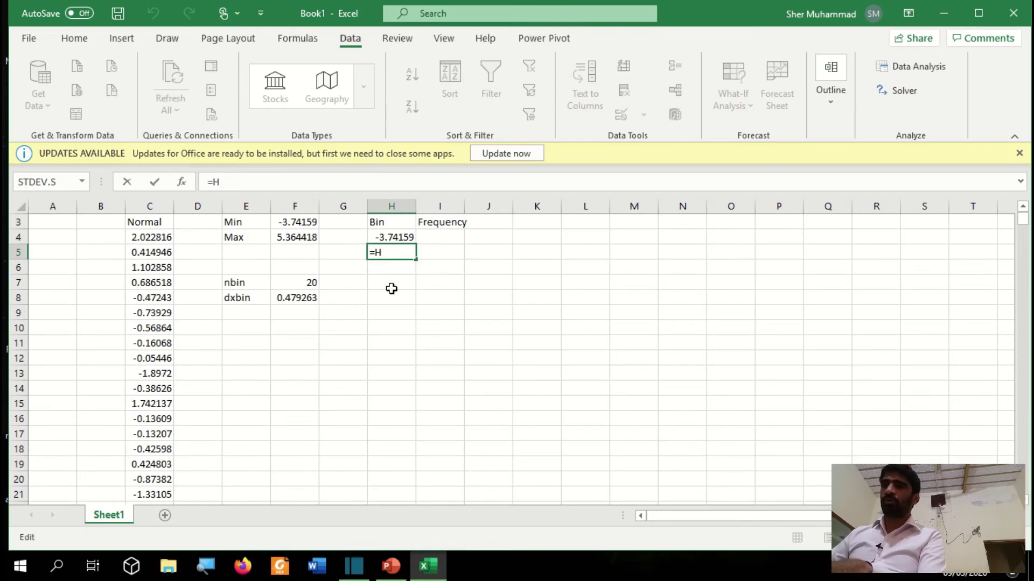
text(4+)
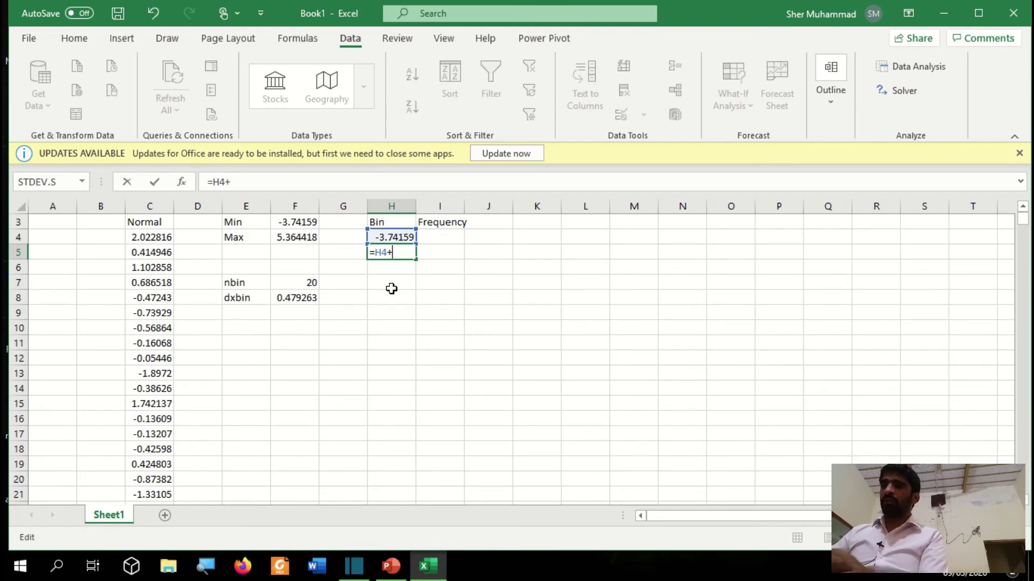
click(307, 298)
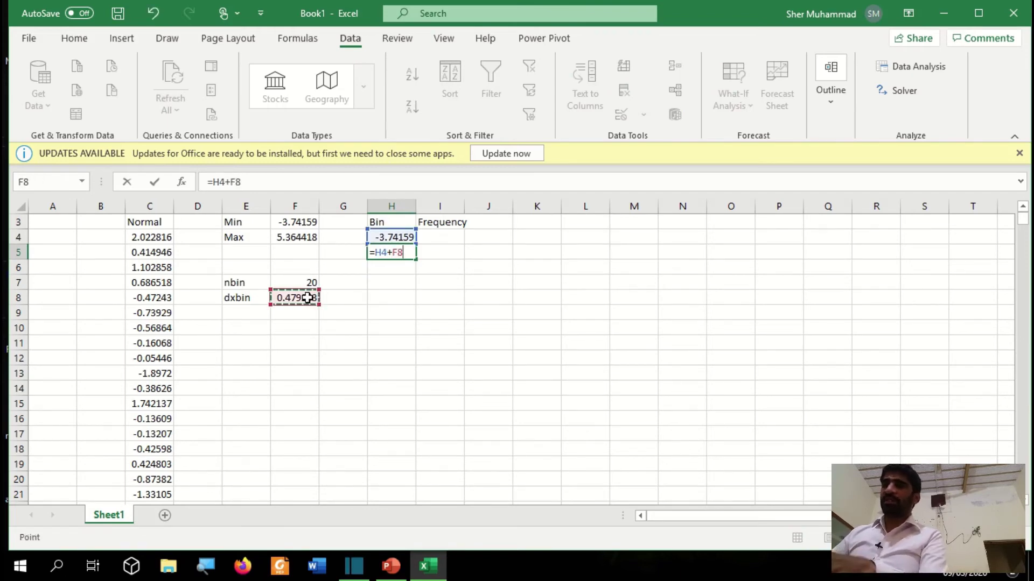
key(F4)
key(Return)
key(Up)
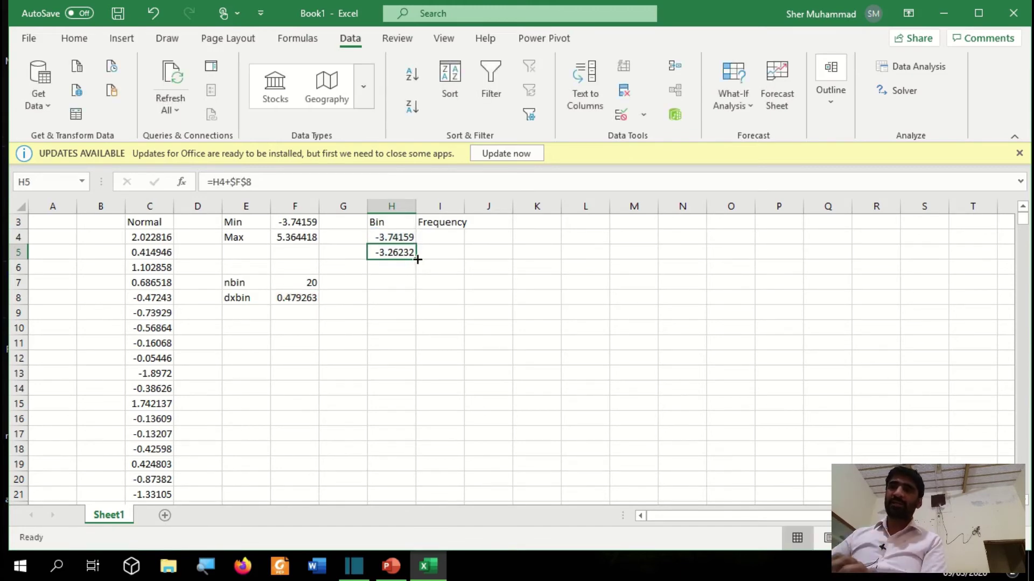
mouse_move(418, 259)
mouse_down()
mouse_move(397, 476)
mouse_move(415, 358)
mouse_up()
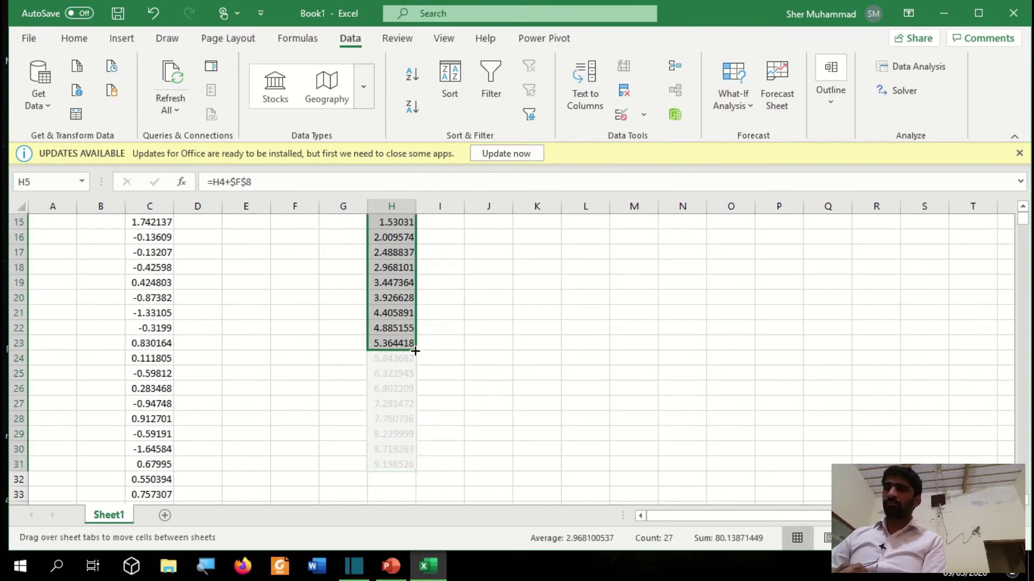
key(Right)
key(Up)
key(Up)
key(Up)
- Select I4:I23 and begin =FREQUENCY with the data range C4:C10003
key(Down)
key(Down)
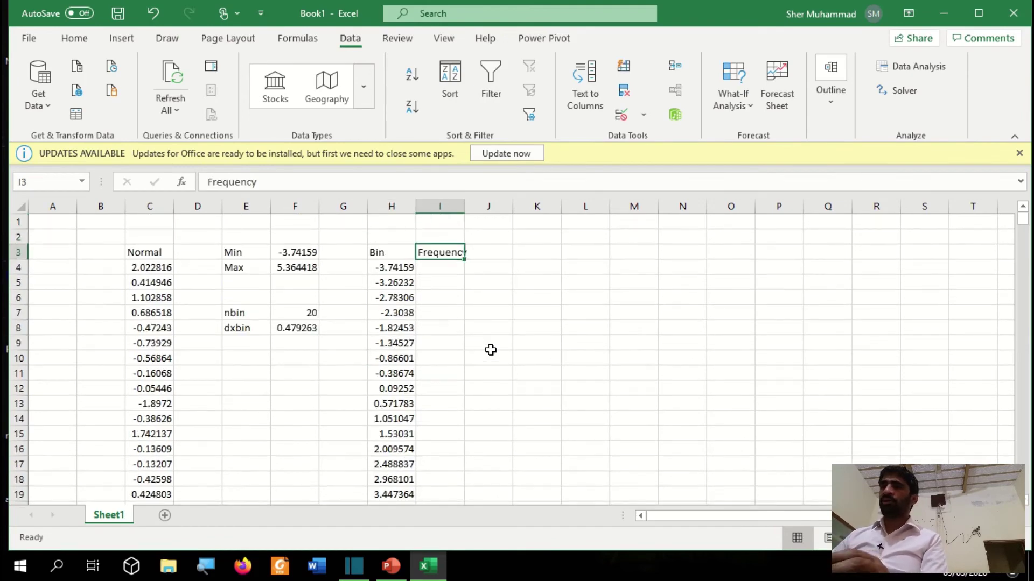
key(Down)
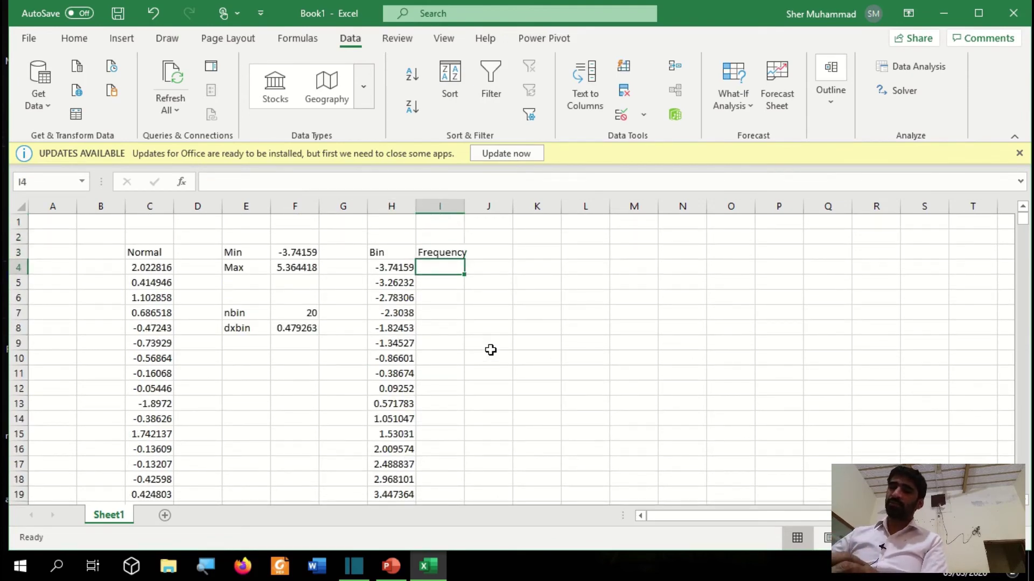
key(shift+Down)
key(shift+Down)
key(shift+Down)
key(shift+Down)
key(shift+Down)
key(shift+Down)
key(shift+Down)
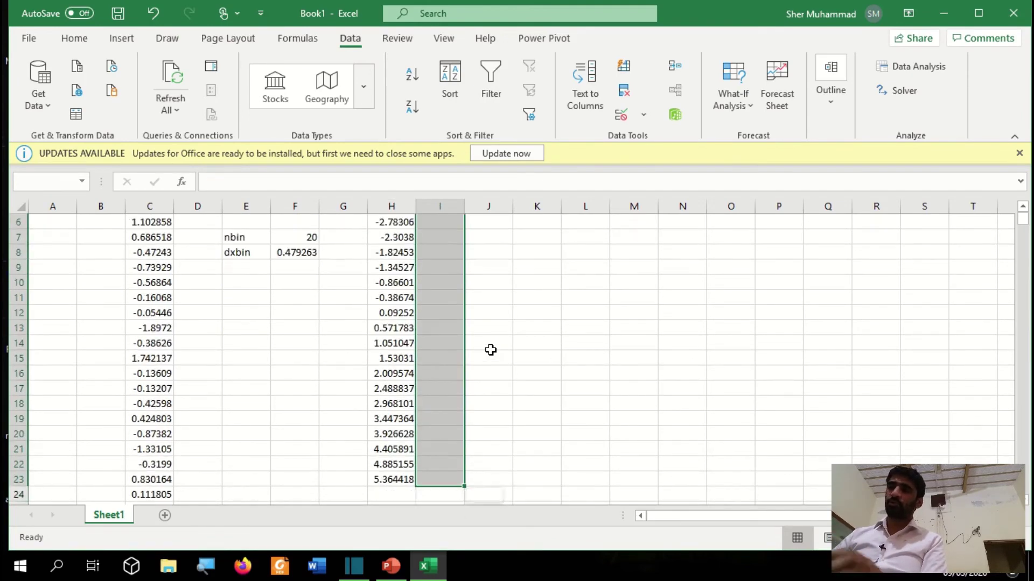
text(=frequen)
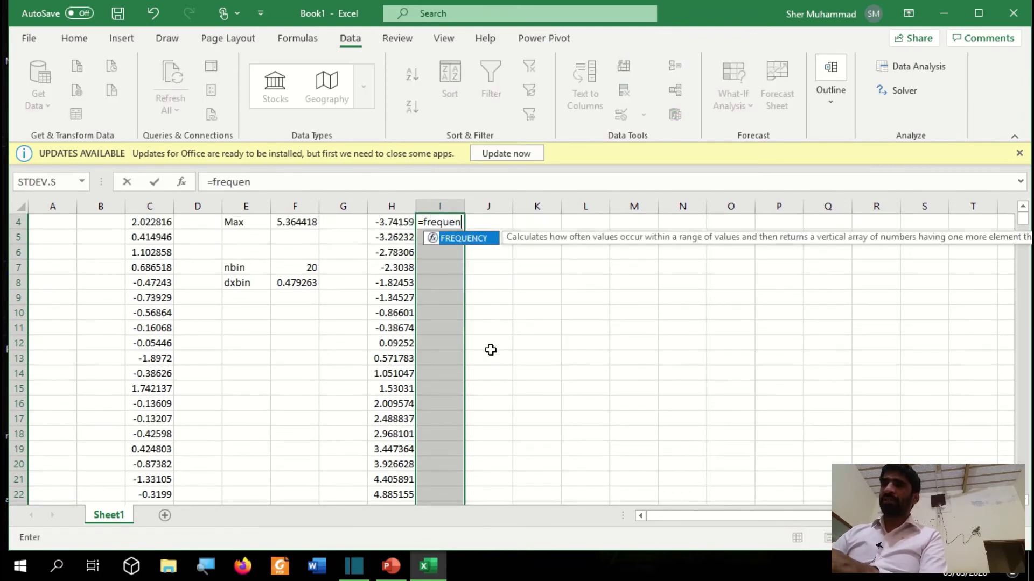
text(cy)
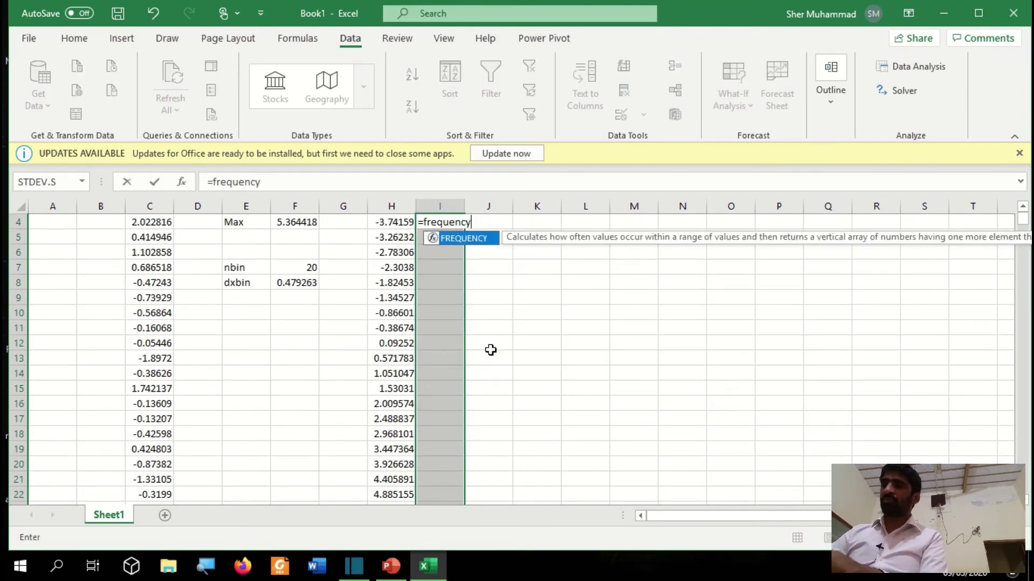
text(()
click(140, 222)
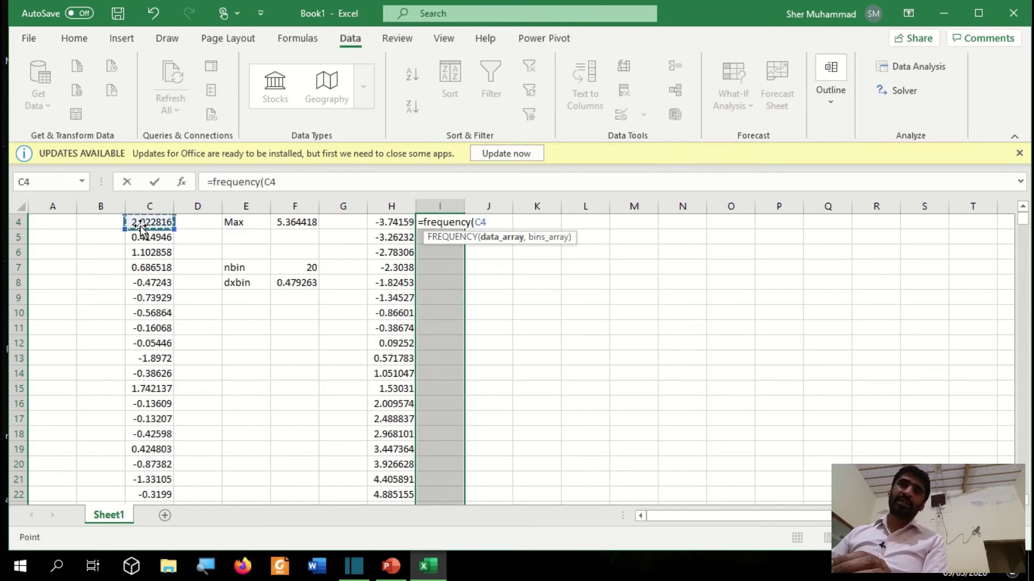
scroll(140, 225, up, 1)
key(ctrl+shift+Down)
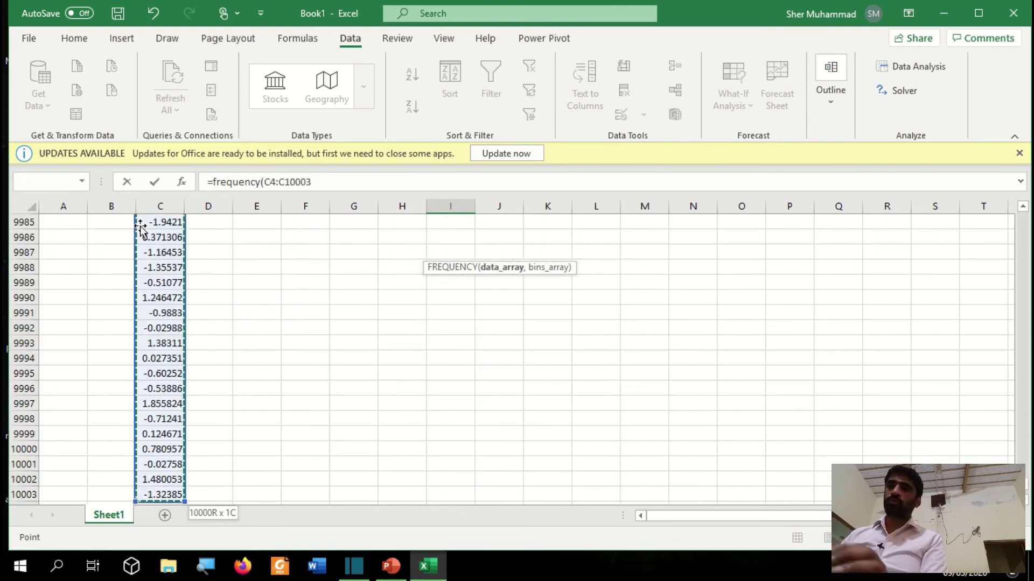
text(,)
- Set the bins to H4:H23, commit as an array formula, and select the twenty counts
key(Right)
scroll(140, 226, up, 1)
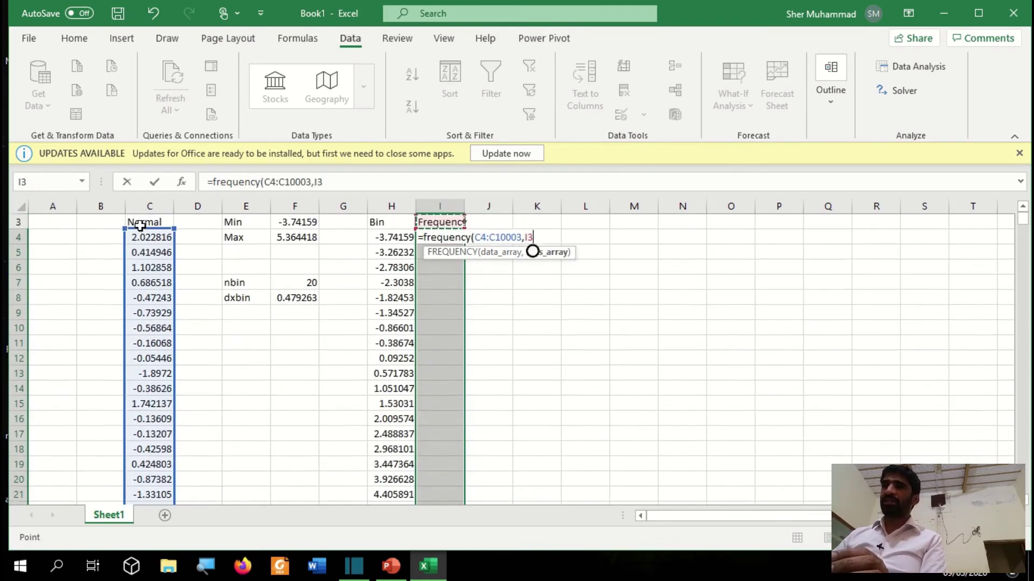
key(Left)
key(Left)
key(ctrl+shift+Down)
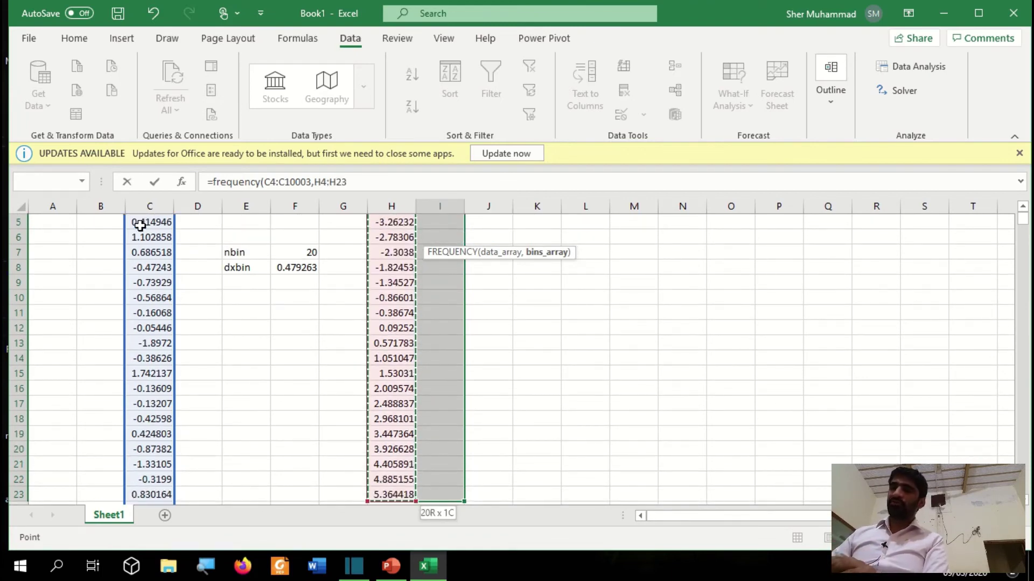
key(ctrl+shift+Return)
key(Up)
key(Down)
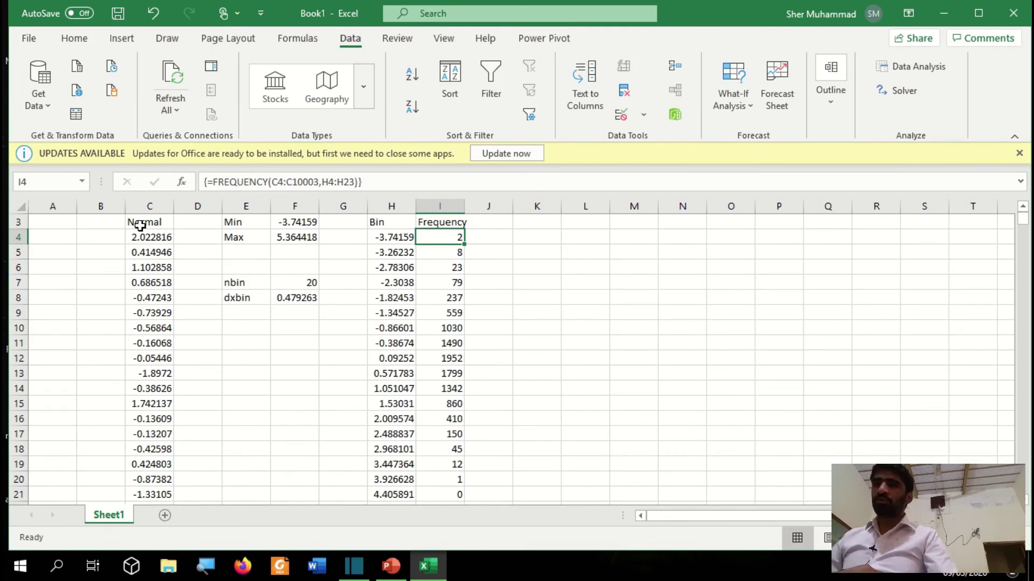
key(ctrl+shift+Down)
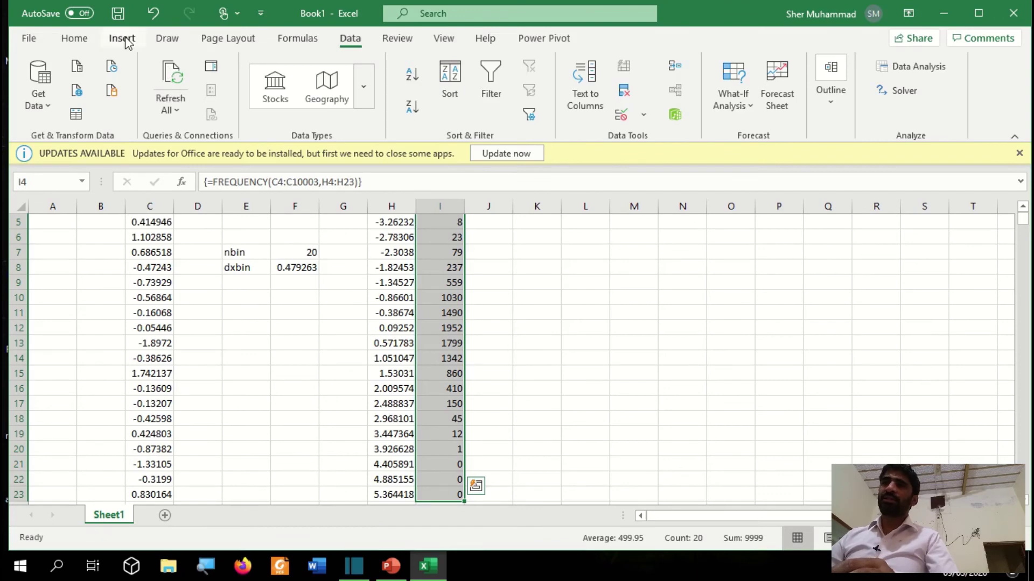
- Insert a Clustered Column chart of the I4:I23 counts via Recommended Charts
click(125, 41)
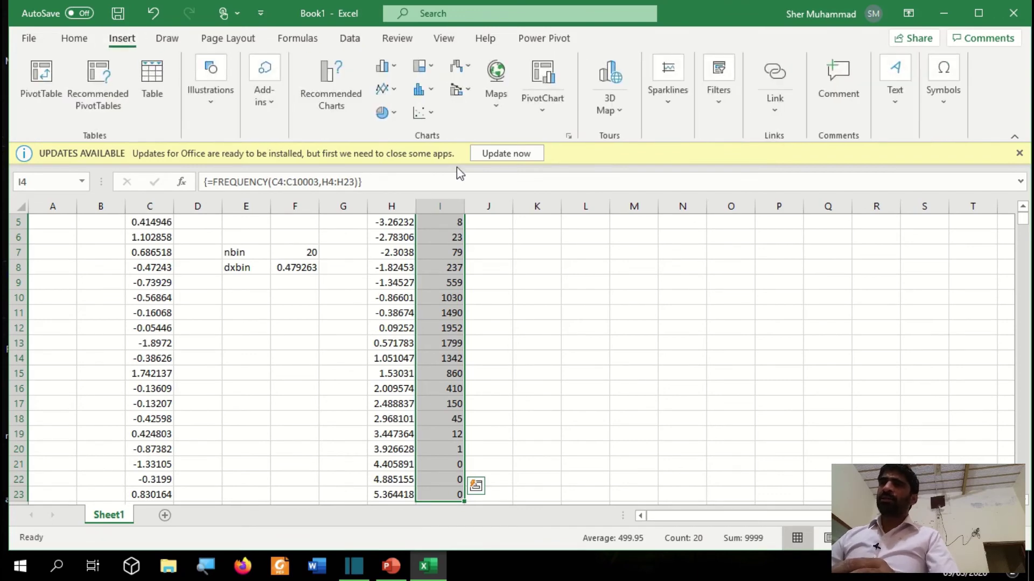
click(355, 91)
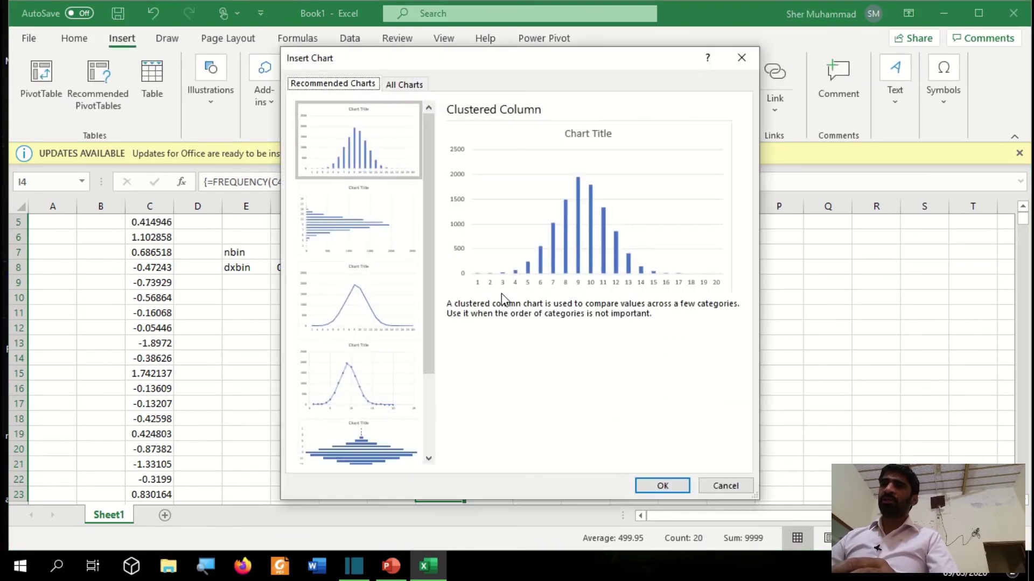
click(662, 485)
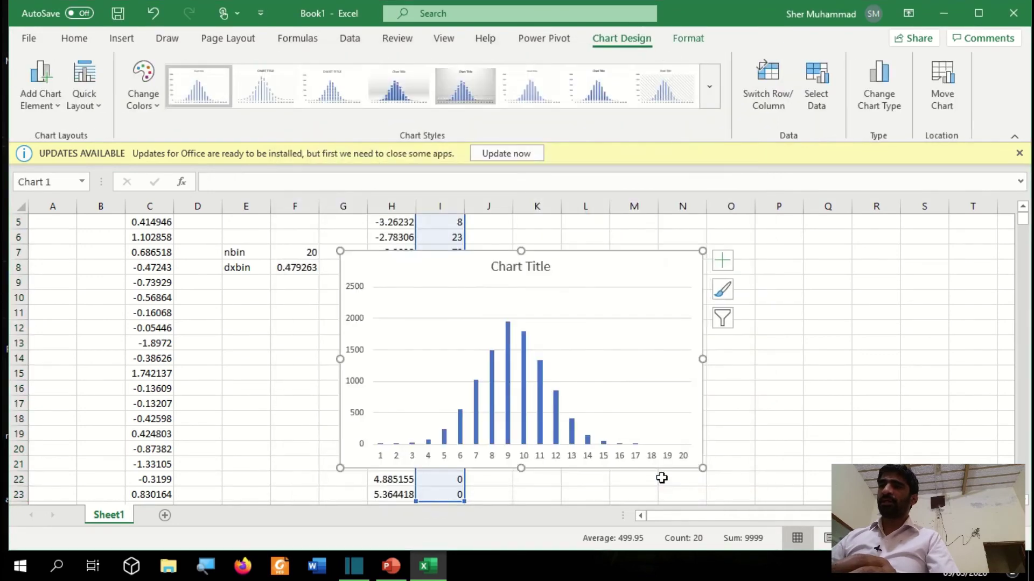
click(510, 458)
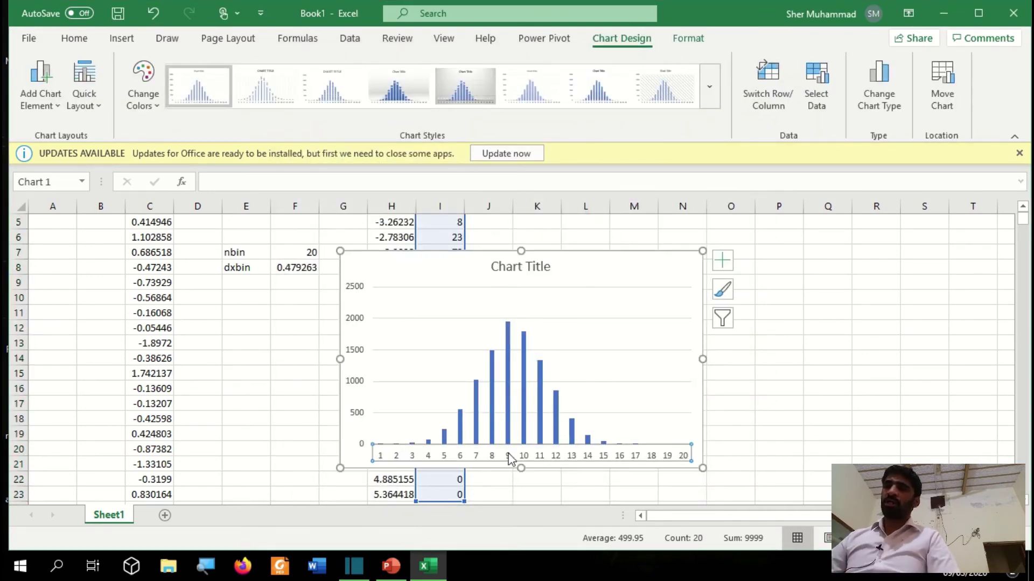
- Use the bin values in H4:H23 as the histogram's horizontal axis labels, running -3.74 to 5.36
right_click(594, 462)
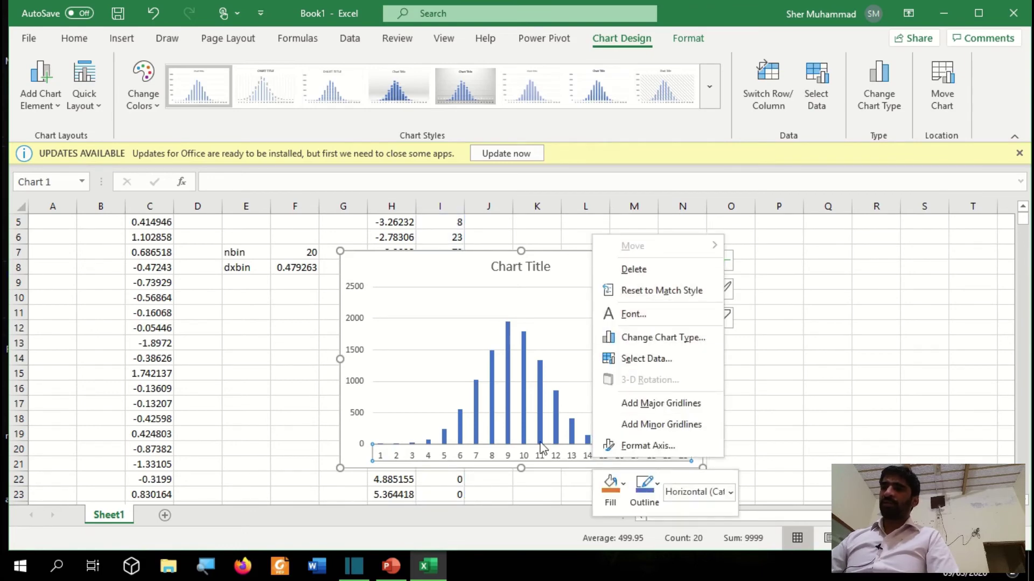
click(657, 358)
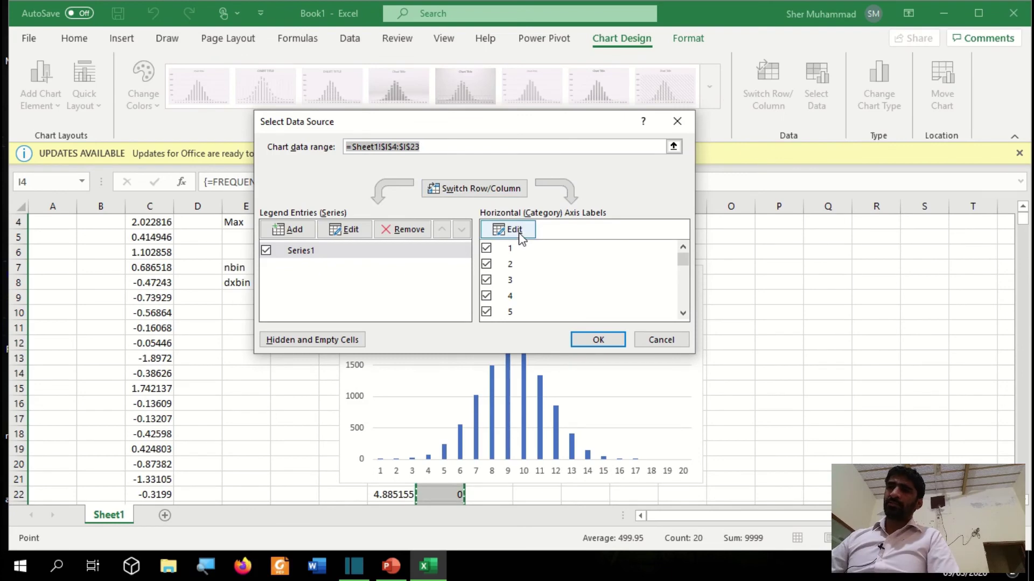
click(520, 235)
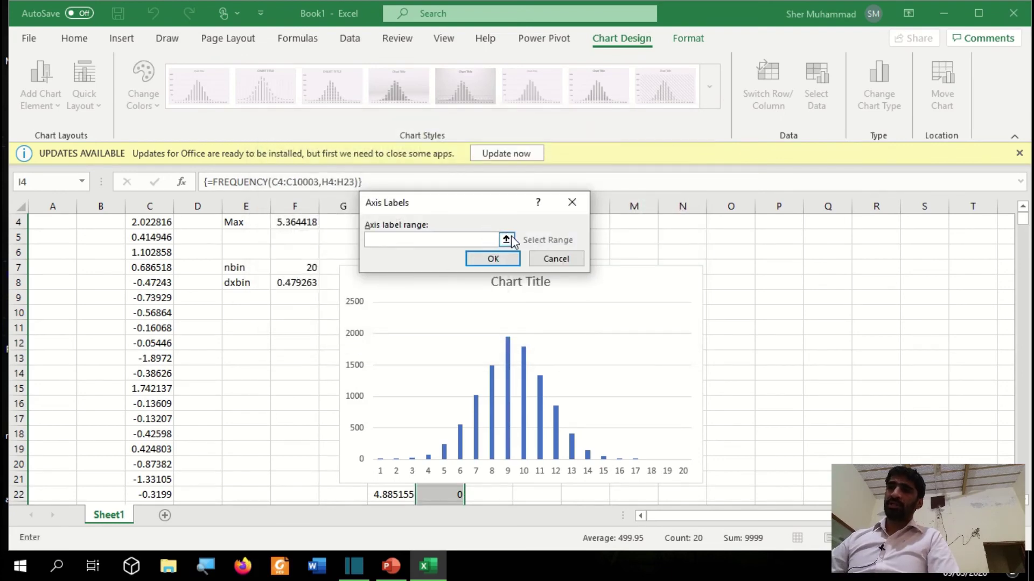
click(506, 240)
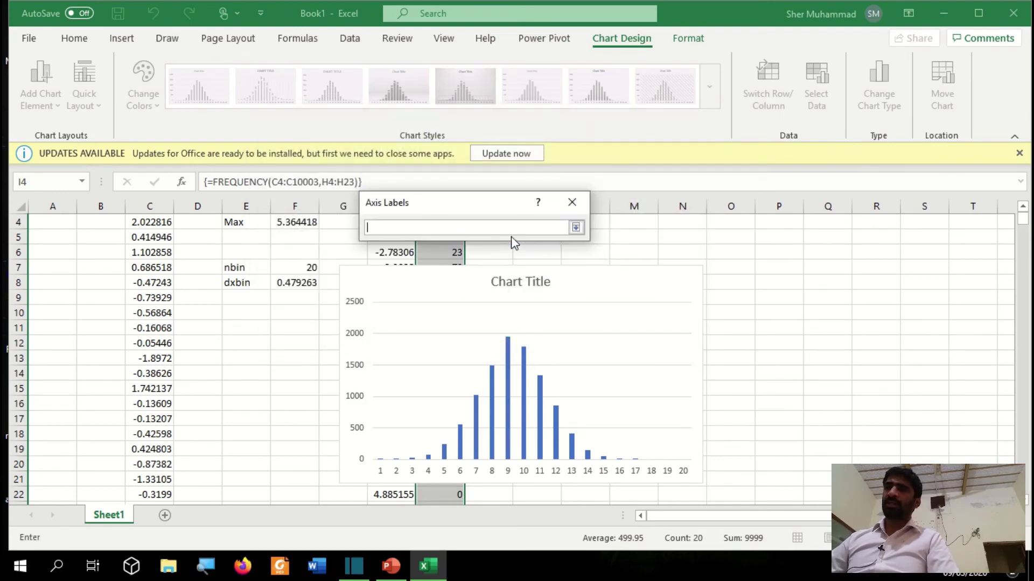
click(393, 250)
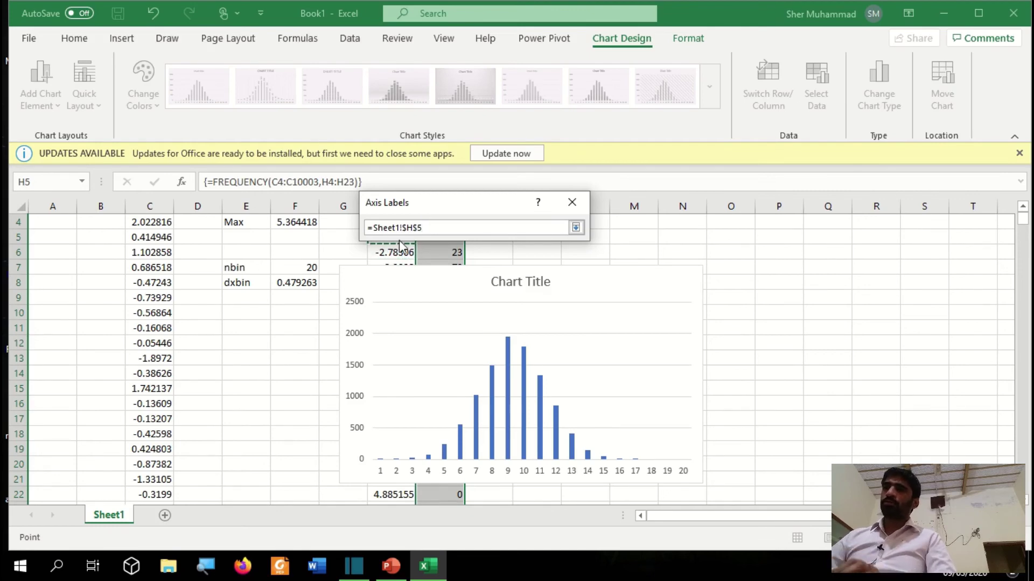
key(Up)
mouse_move(440, 202)
mouse_down()
mouse_move(554, 203)
mouse_move(673, 178)
mouse_up()
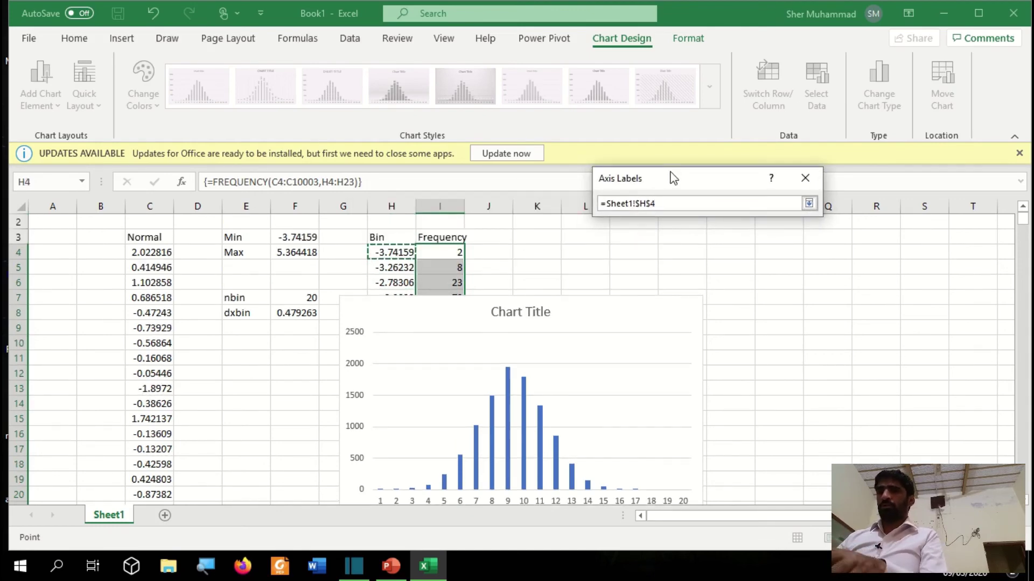
key(ctrl+shift+Down)
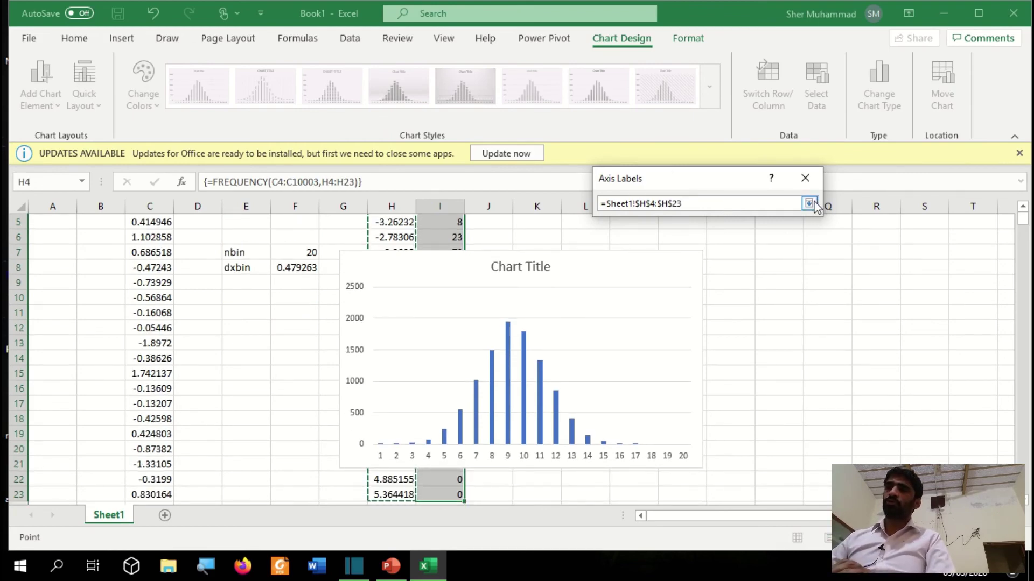
click(810, 204)
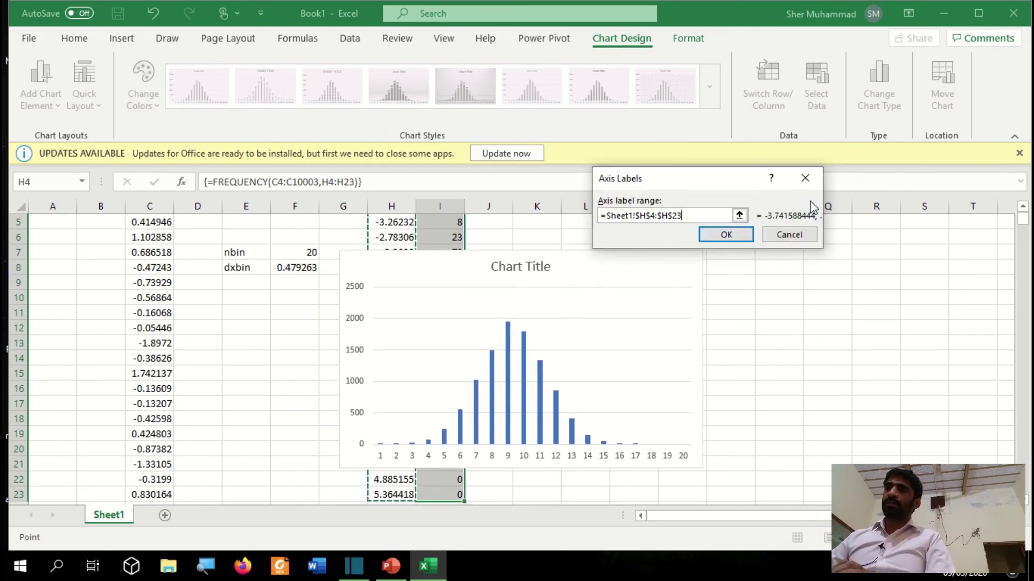
click(726, 235)
click(617, 343)
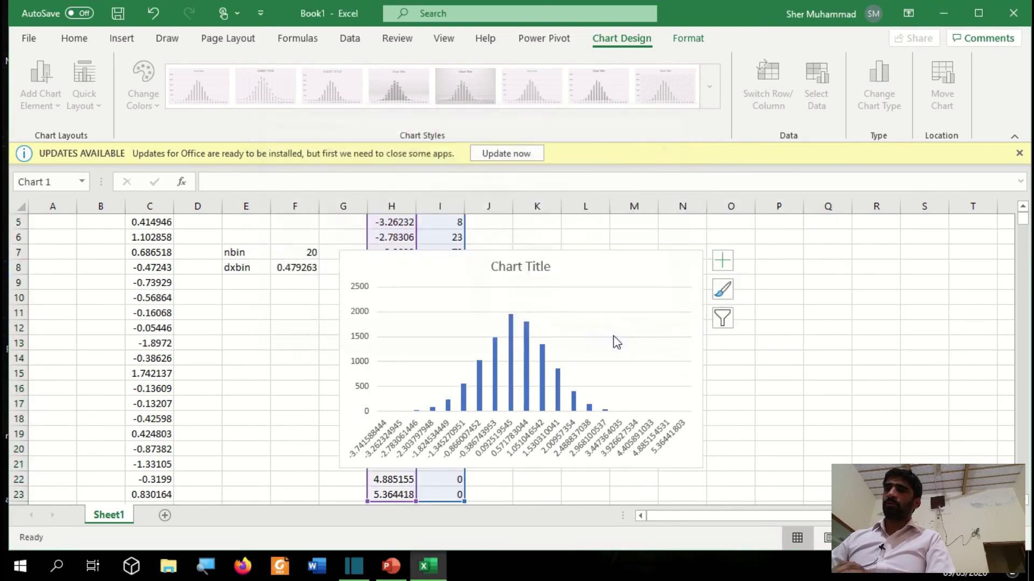
- Format the horizontal axis labels as Number with 2 decimal places, e.g. -3.74, -3.26 … 5.36
right_click(548, 447)
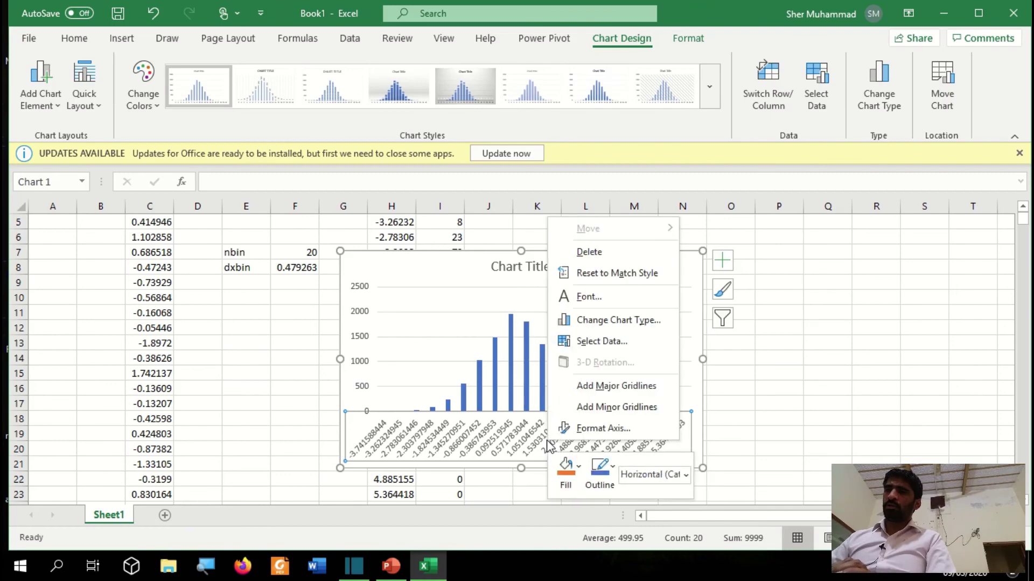
click(595, 428)
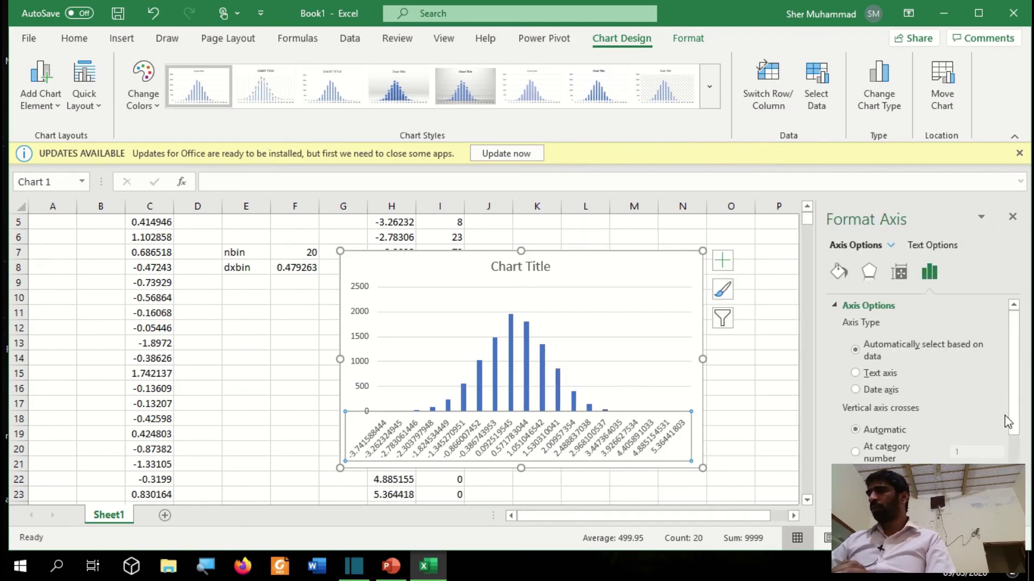
scroll(1012, 426, down, 3)
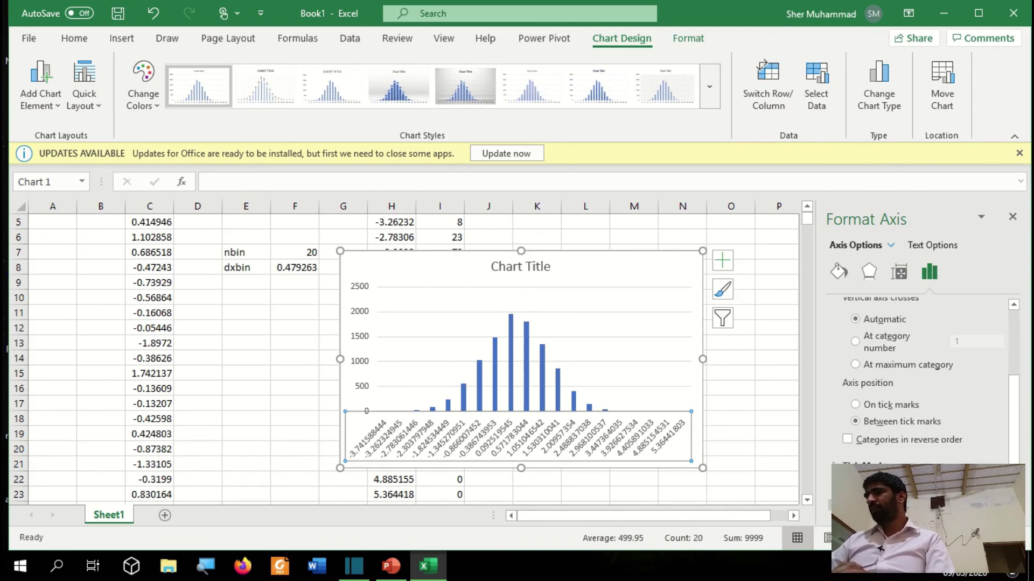
scroll(926, 377, down, 3)
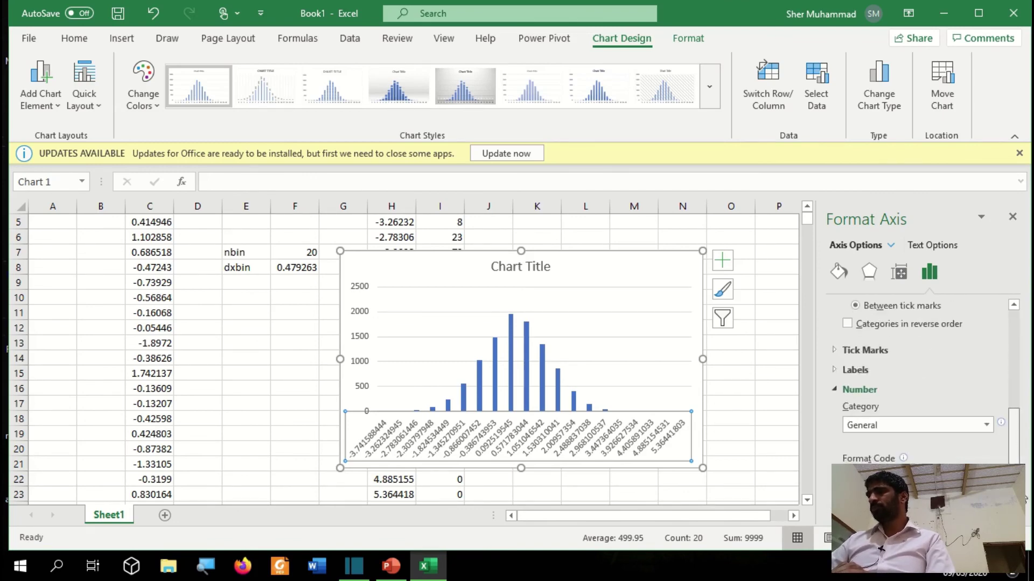
click(865, 429)
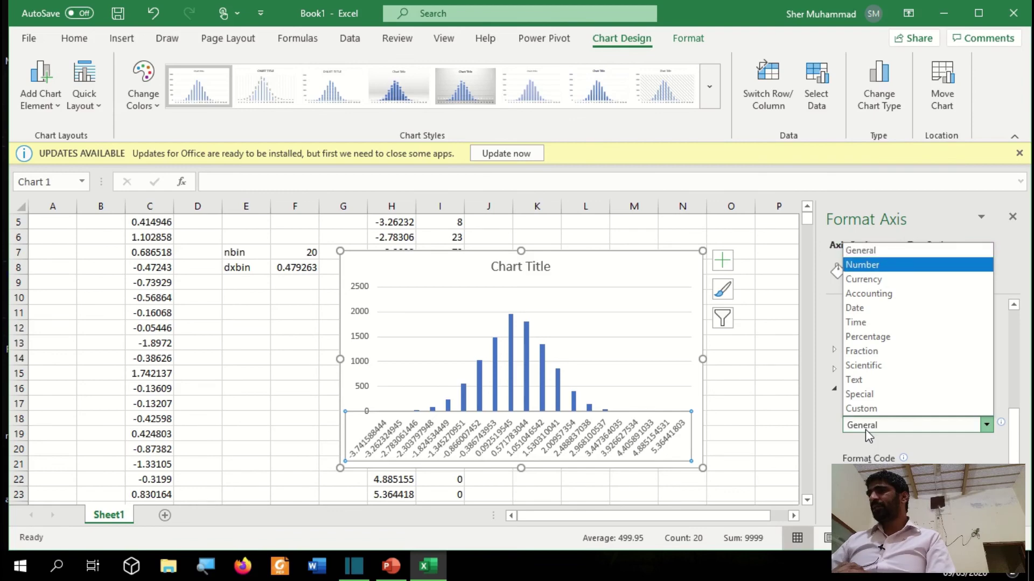
key(Return)
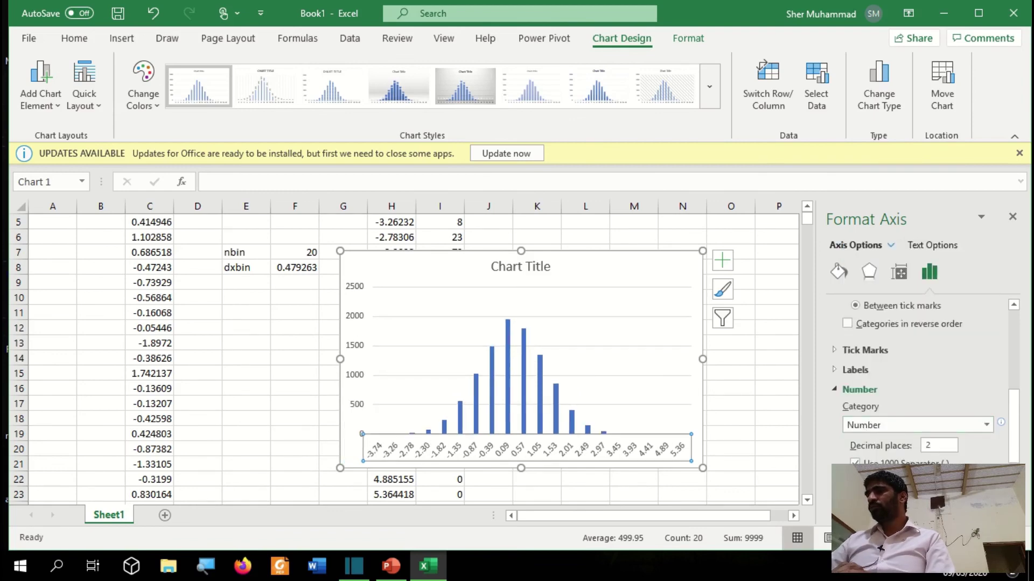
drag(1018, 410, 1018, 445)
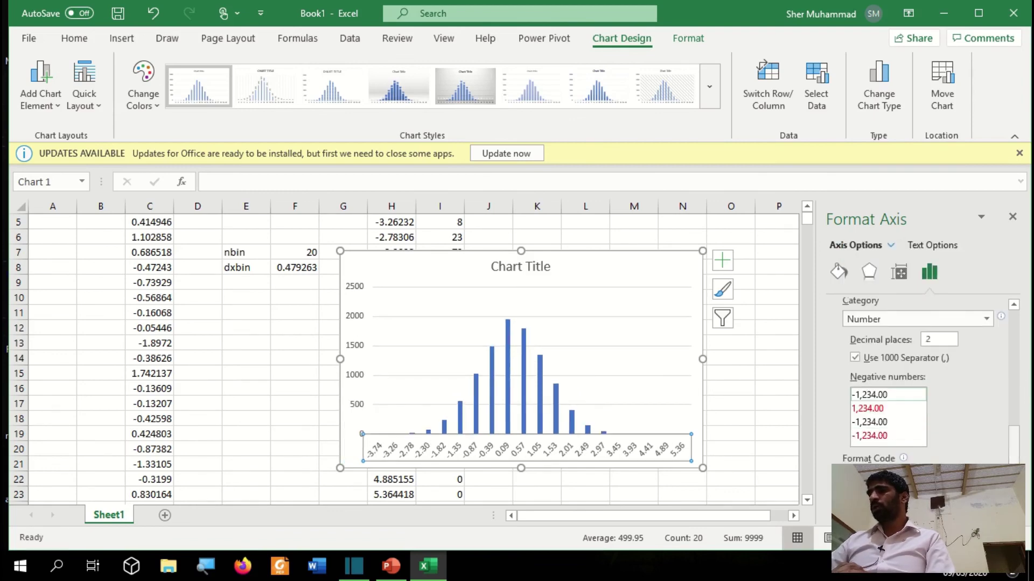
click(1012, 216)
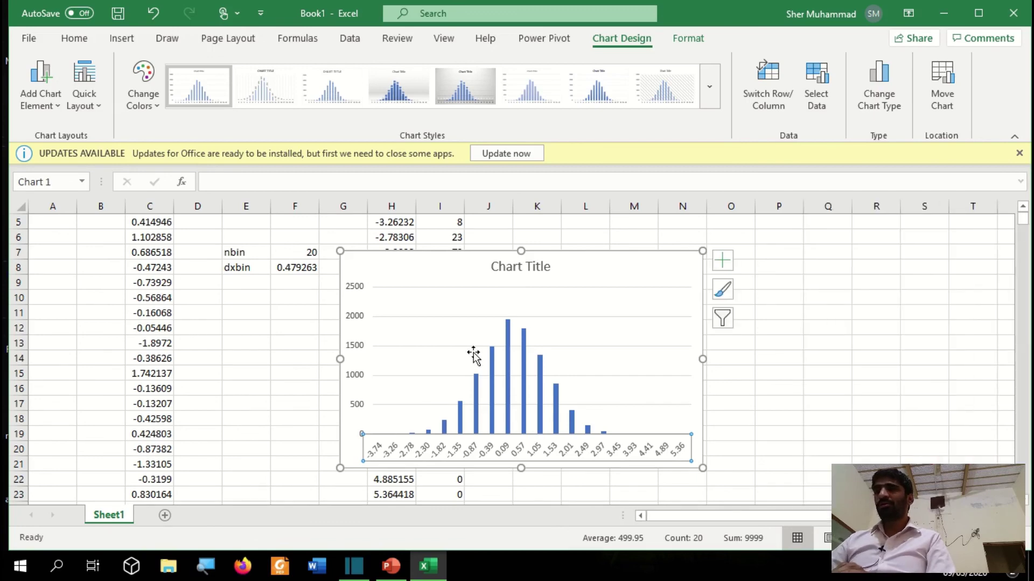